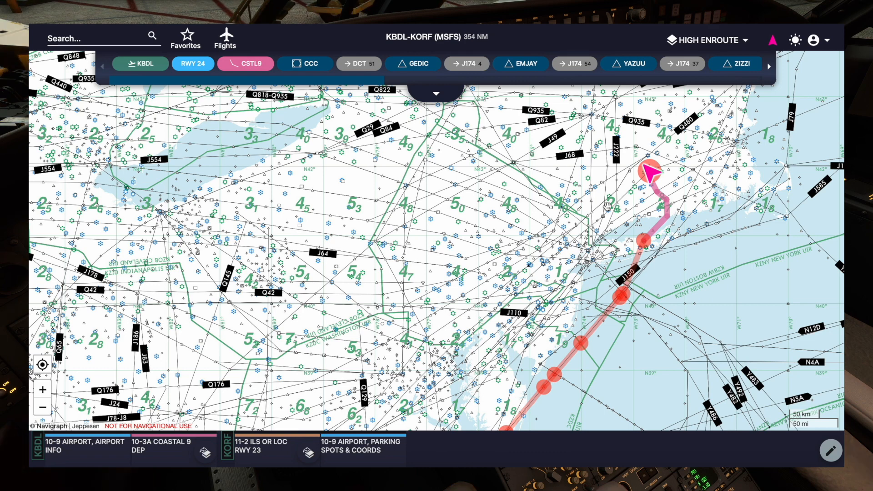
- Switch the map layer to World Map and back to High Enroute to compare the two layers
click(720, 41)
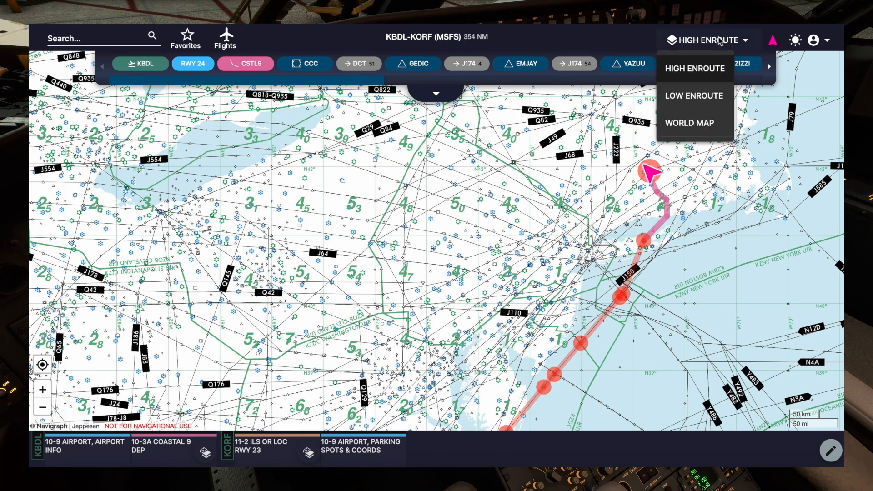
click(700, 122)
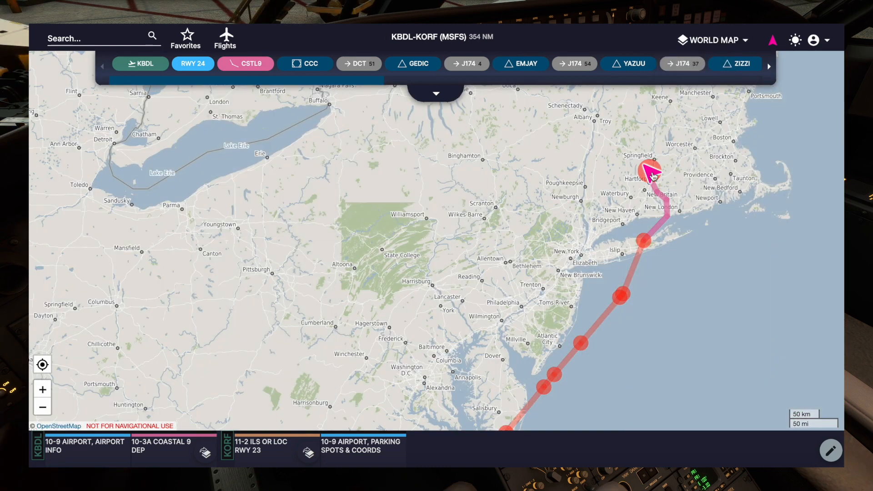
click(714, 41)
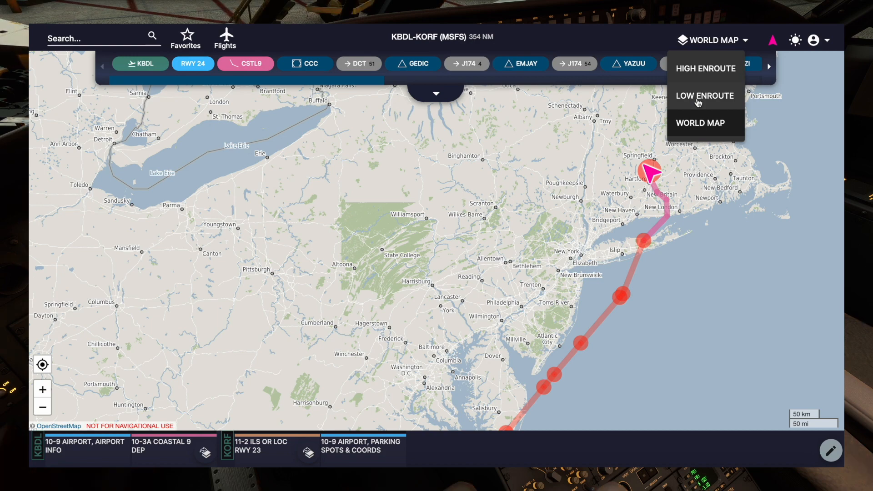
click(709, 69)
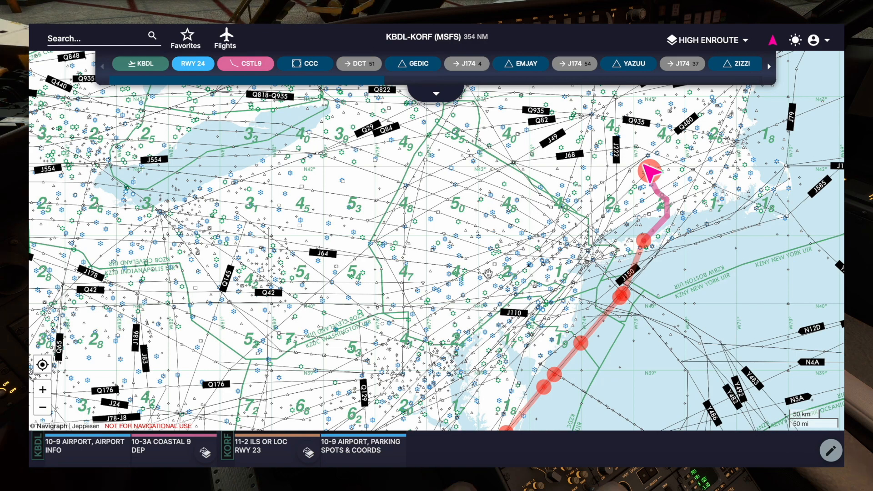
- Open the charts list for the departure airport KBDL from the flight route
scroll(488, 273, up, 3)
scroll(489, 206, up, 2)
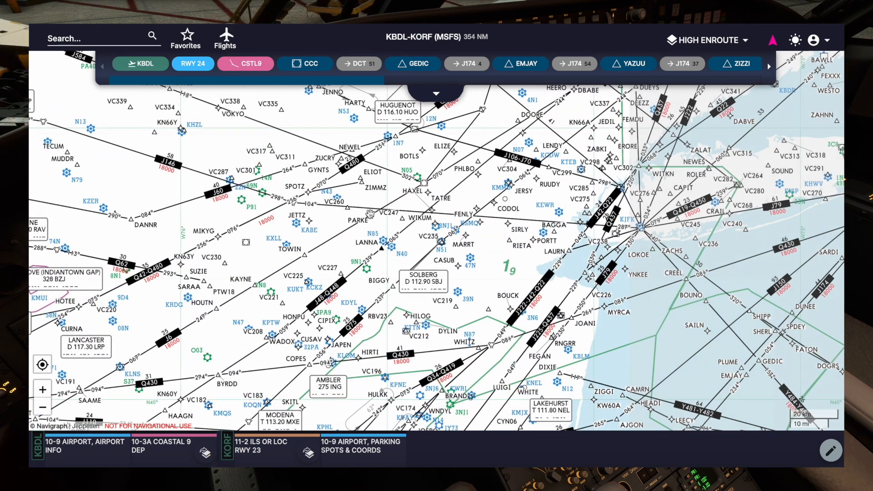
drag(489, 205, 225, 205)
drag(602, 191, 408, 327)
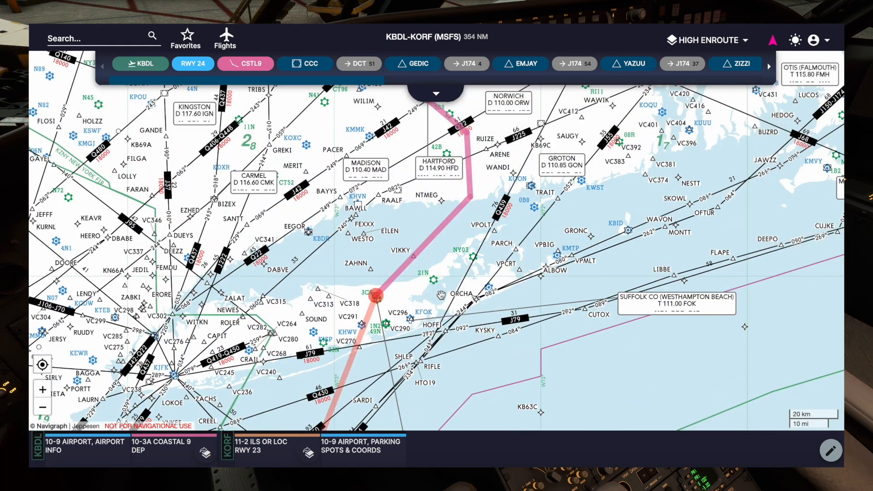
drag(545, 218, 492, 318)
drag(498, 174, 546, 294)
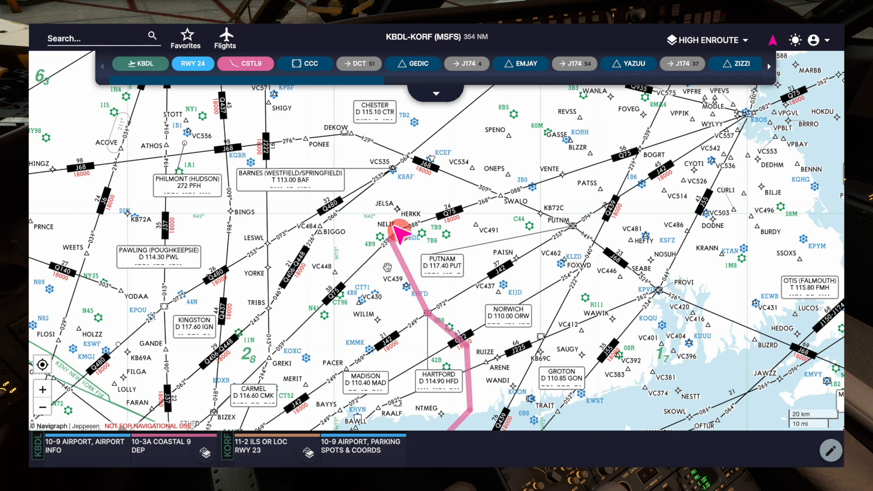
click(152, 69)
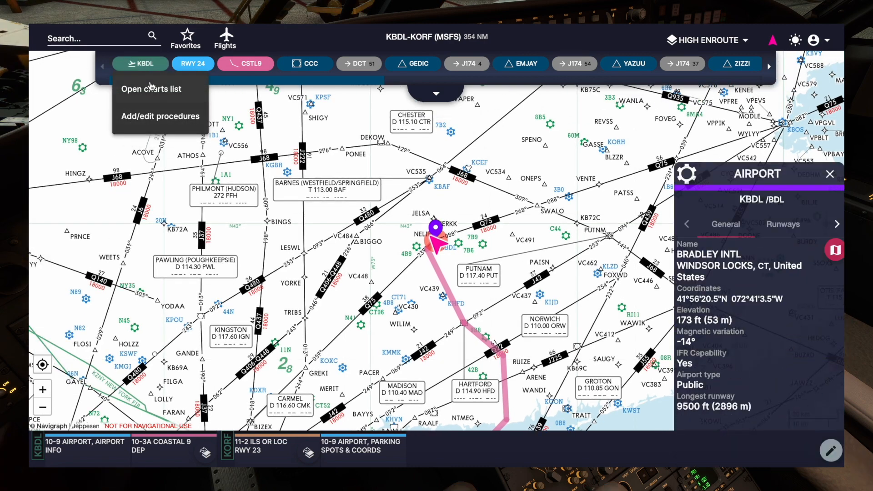
click(150, 91)
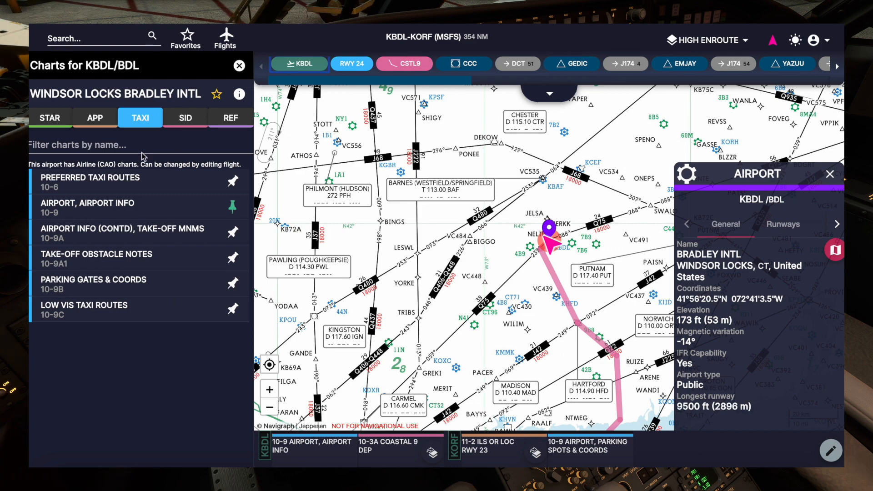
- View the KBDL 10-9 airport chart around the terminal and open the 10-9A airport info and take-off minimums chart
click(118, 205)
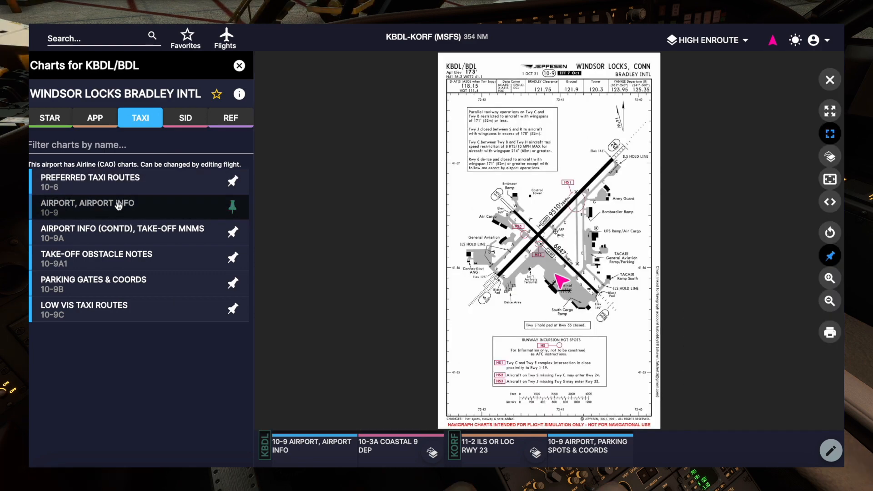
scroll(566, 303, up, 5)
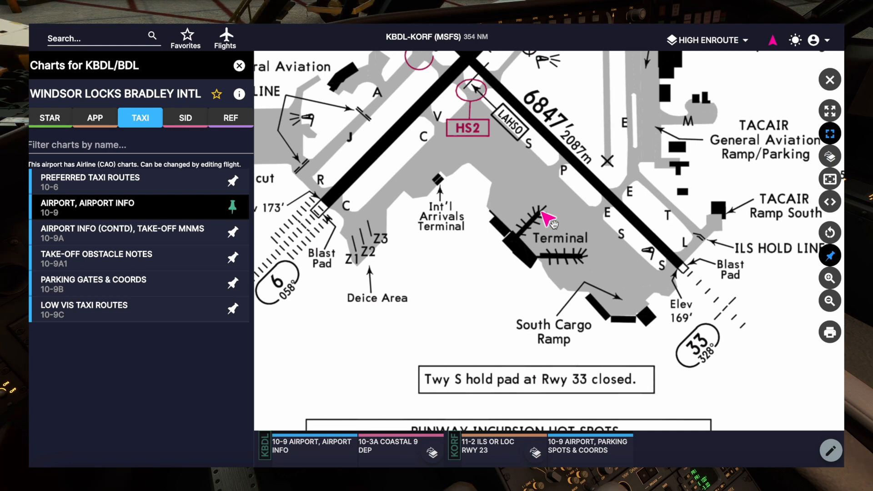
scroll(554, 223, down, 1)
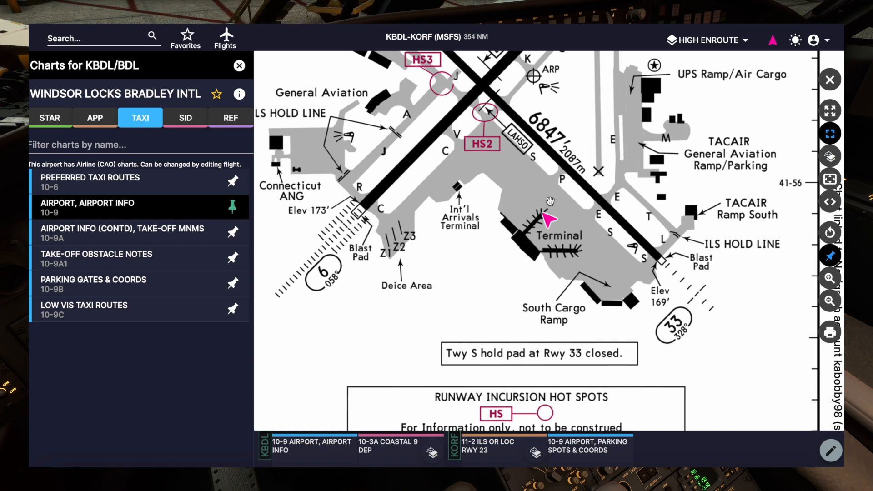
click(168, 245)
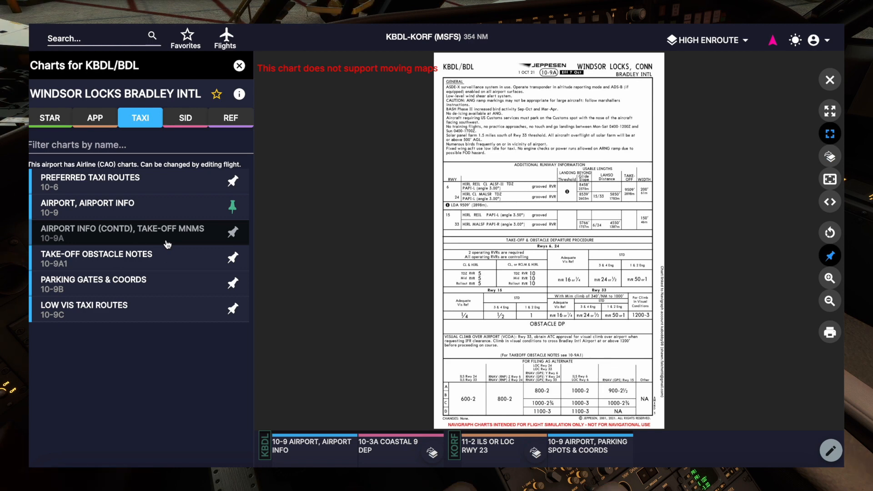
- Look through KBDL's STAR, APP, SID and REF chart categories, then close the charts list
click(57, 122)
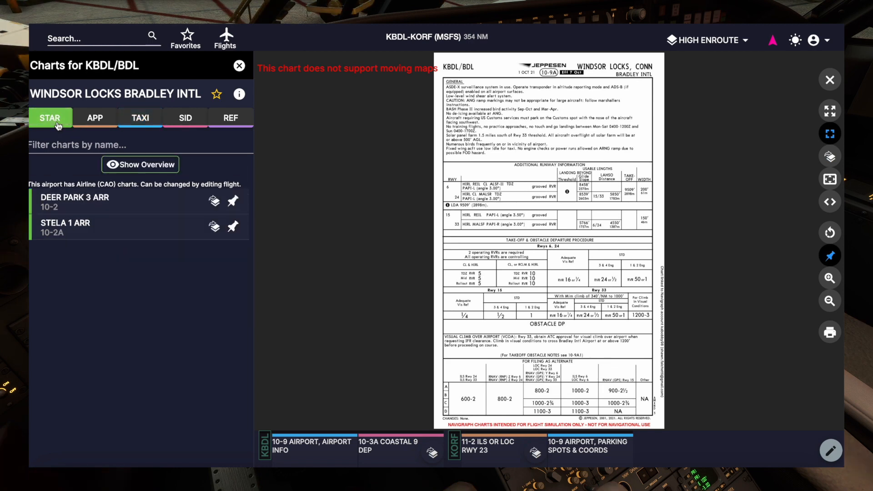
click(89, 127)
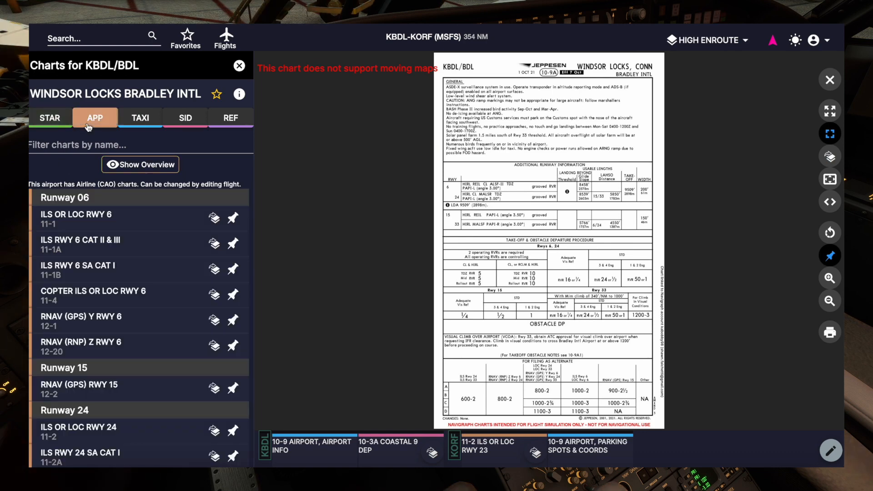
click(186, 121)
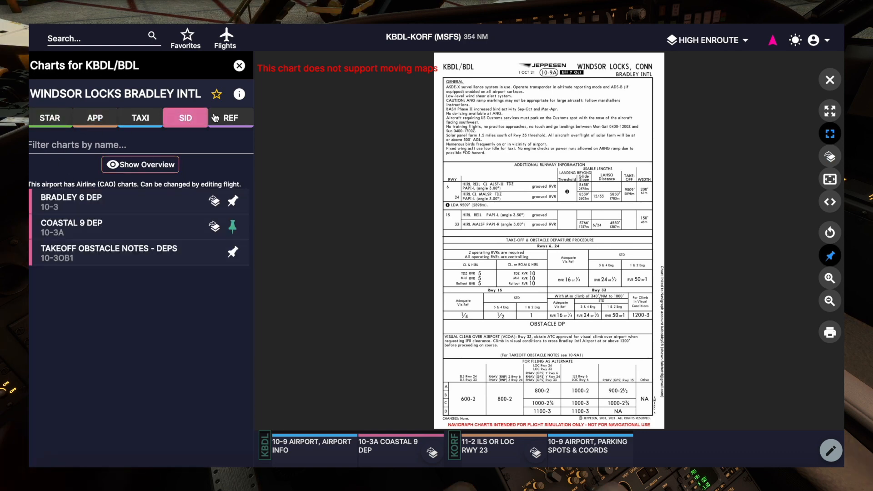
click(234, 120)
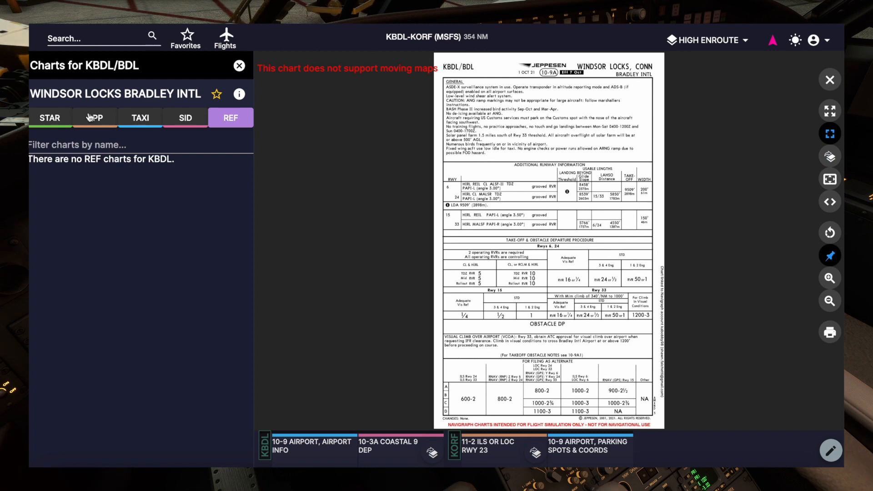
click(50, 123)
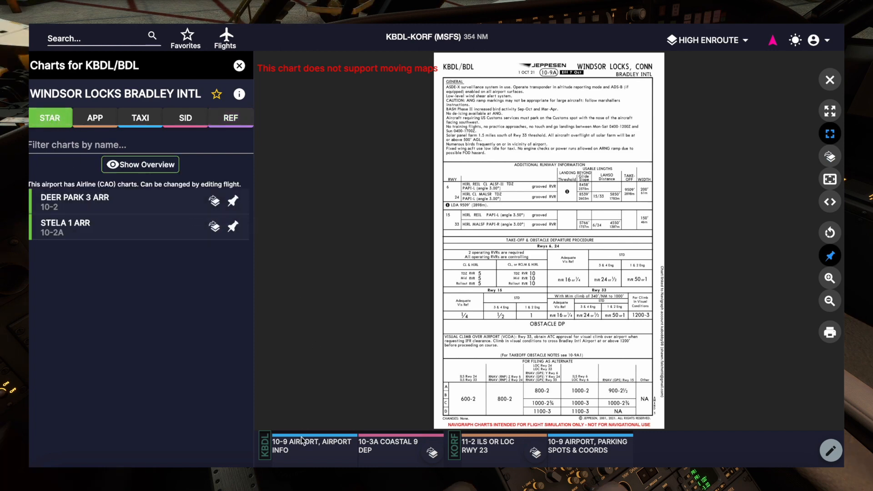
click(239, 66)
- Overlay the pinned KBDL 10-3A COASTAL 9 DEP chart on the enroute map and dismiss the search results
scroll(494, 254, up, 3)
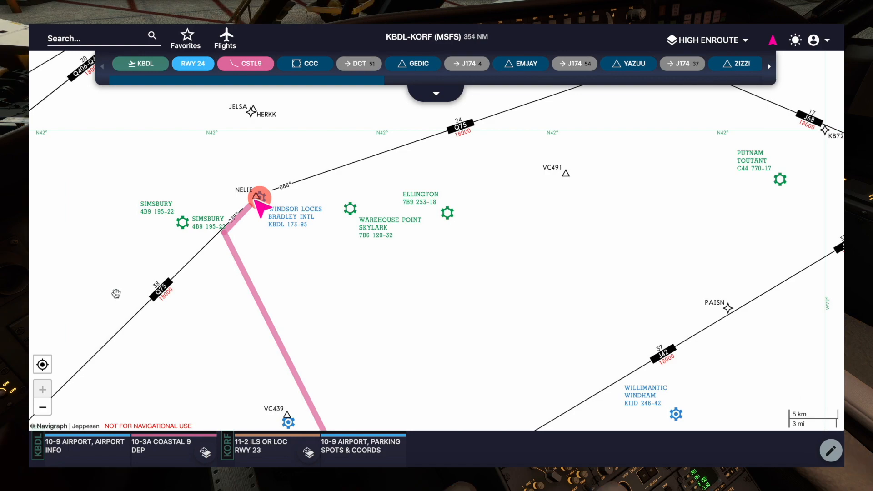
click(205, 459)
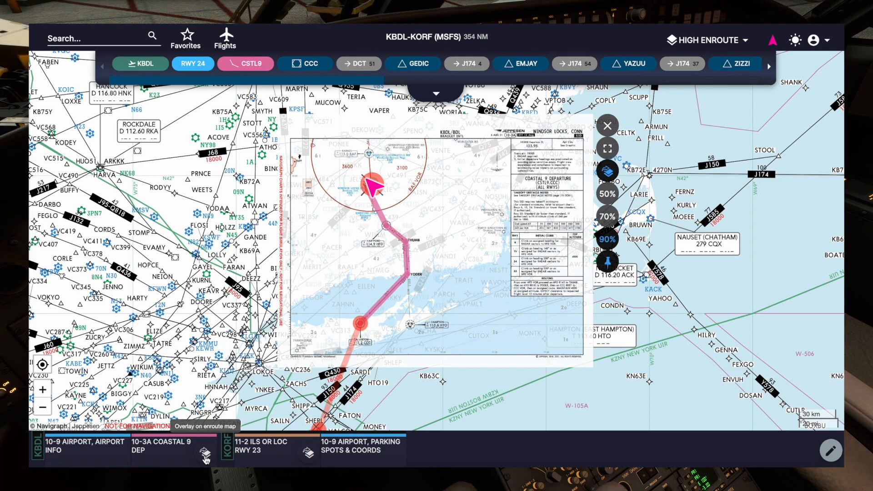
scroll(451, 295, up, 2)
scroll(452, 296, down, 2)
double_click(450, 292)
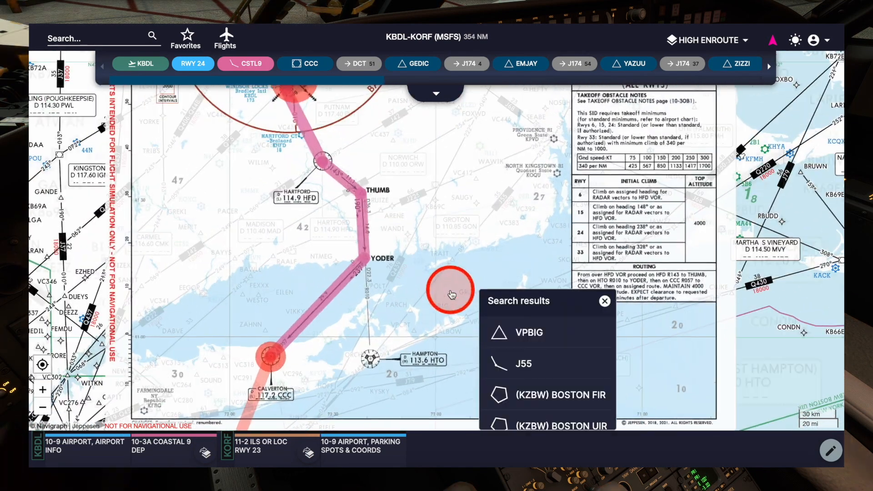
drag(419, 195, 434, 317)
click(604, 303)
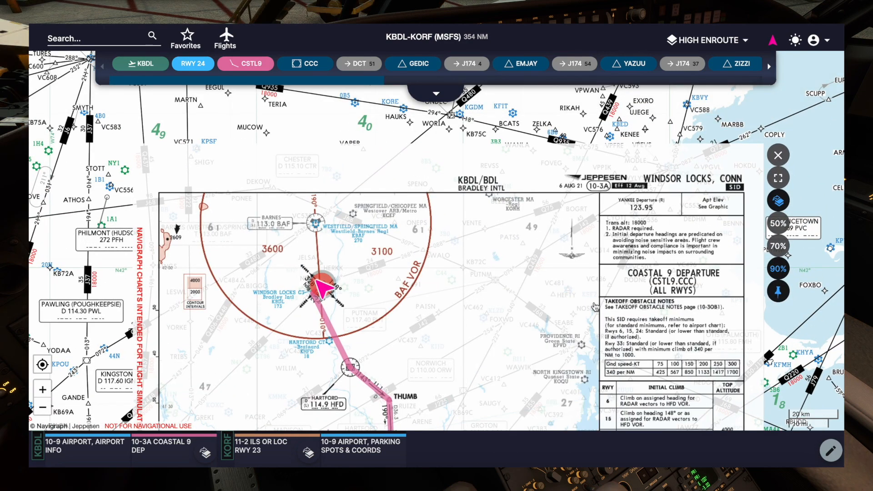
- Trace the COASTAL 9 departure on the overlaid chart from KBDL through Hartford, THUMB and YODER to Calverton
drag(457, 353, 454, 207)
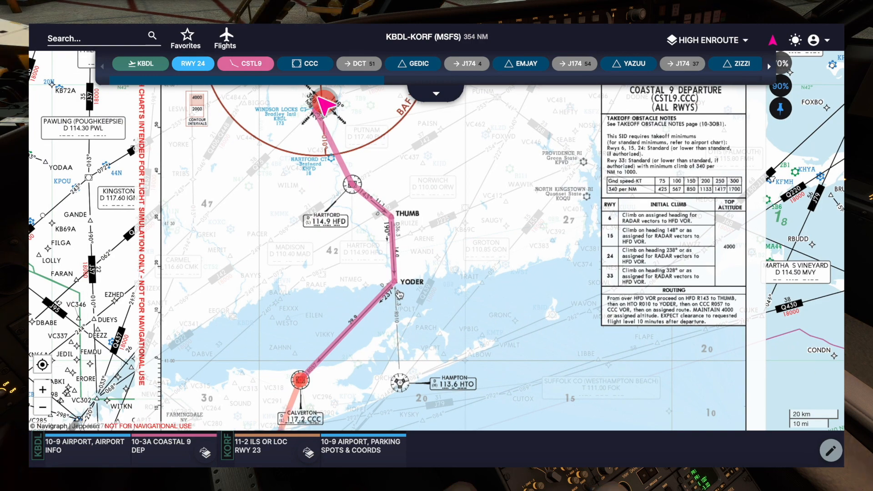
drag(483, 201, 331, 255)
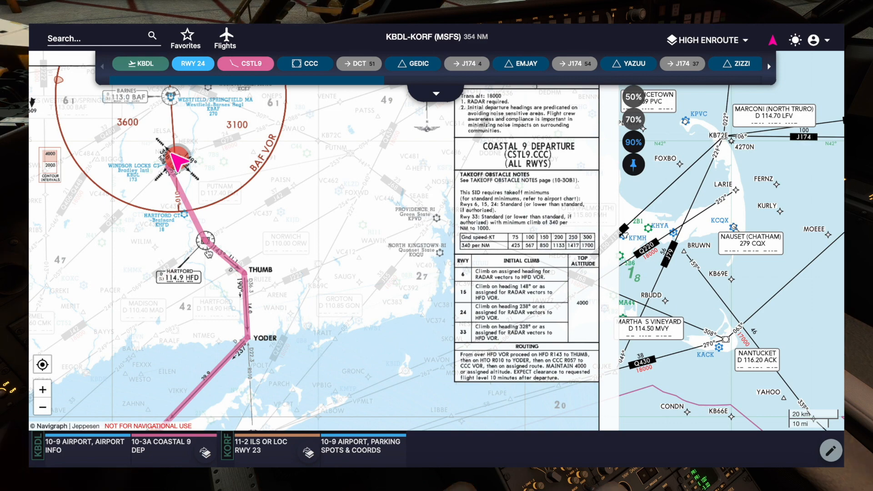
drag(202, 315, 234, 271)
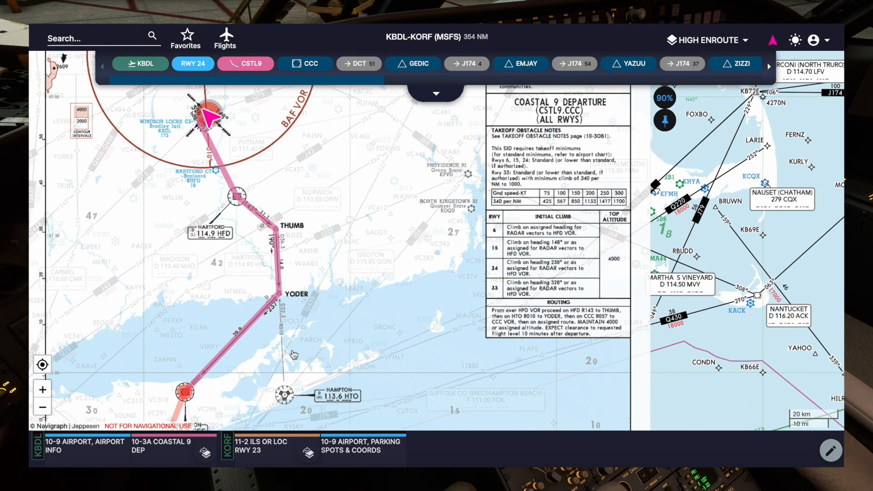
drag(295, 353, 392, 203)
drag(318, 250, 347, 208)
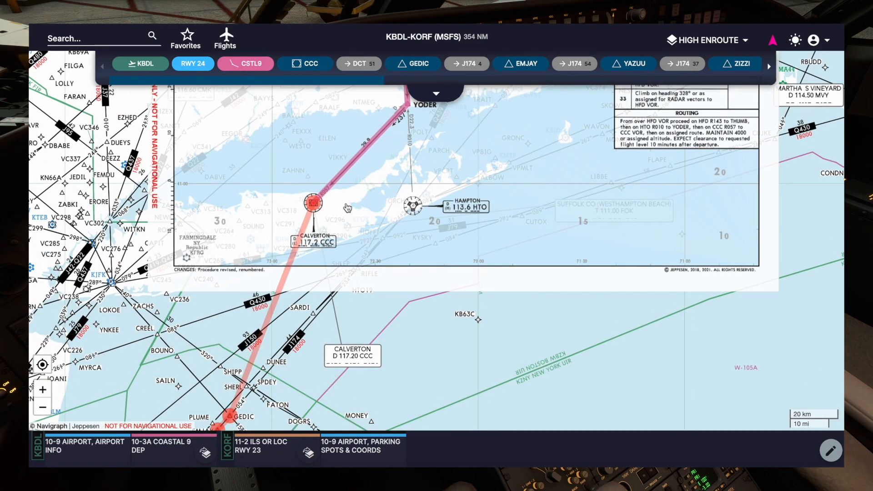
- Overlay the pinned KORF 11-2 ILS OR LOC RWY 23 approach chart on the enroute map
scroll(348, 208, down, 5)
drag(305, 325, 382, 256)
scroll(382, 255, up, 5)
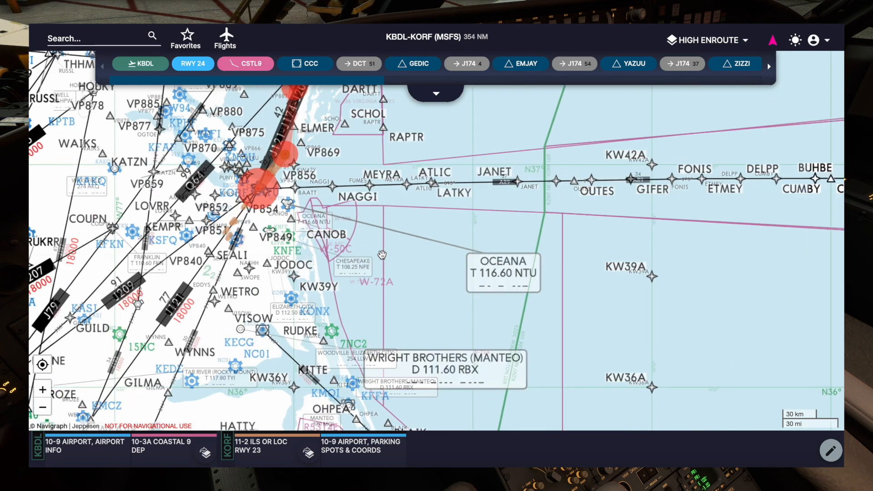
drag(348, 200, 456, 333)
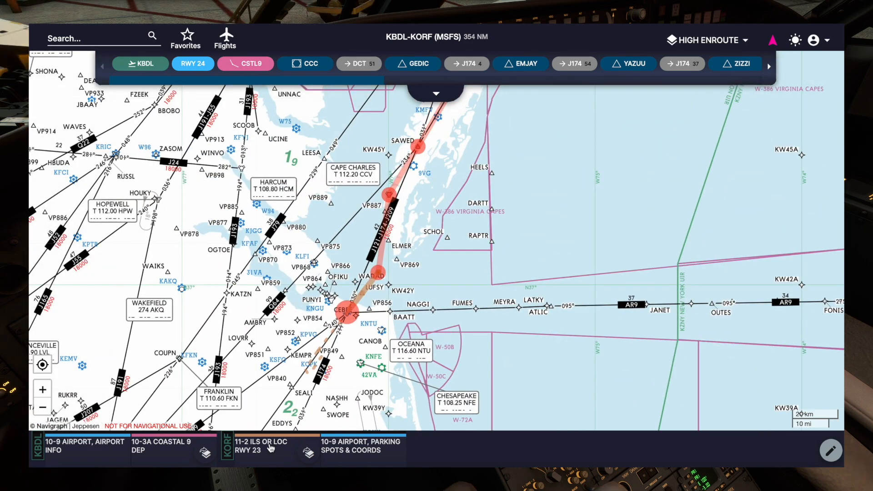
click(309, 453)
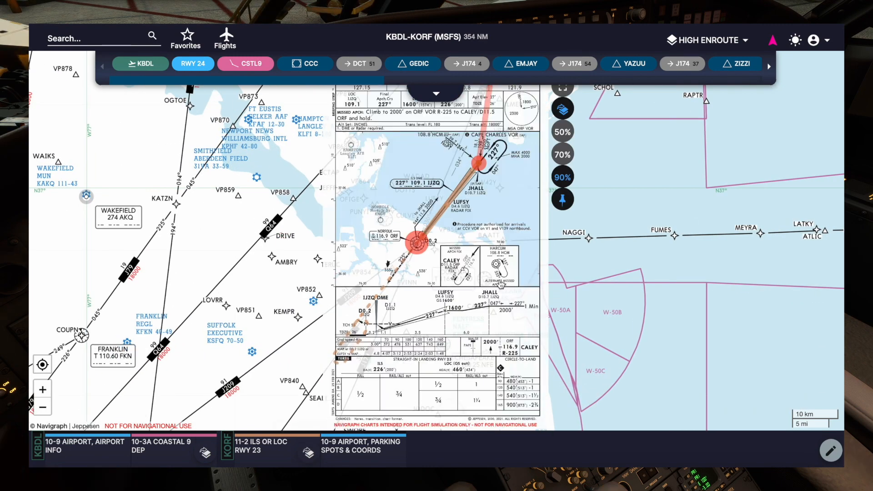
- Examine the overlaid KORF runway 23 approach from Cape Charles through JHALL and LUFSY to the airport
drag(518, 233, 431, 371)
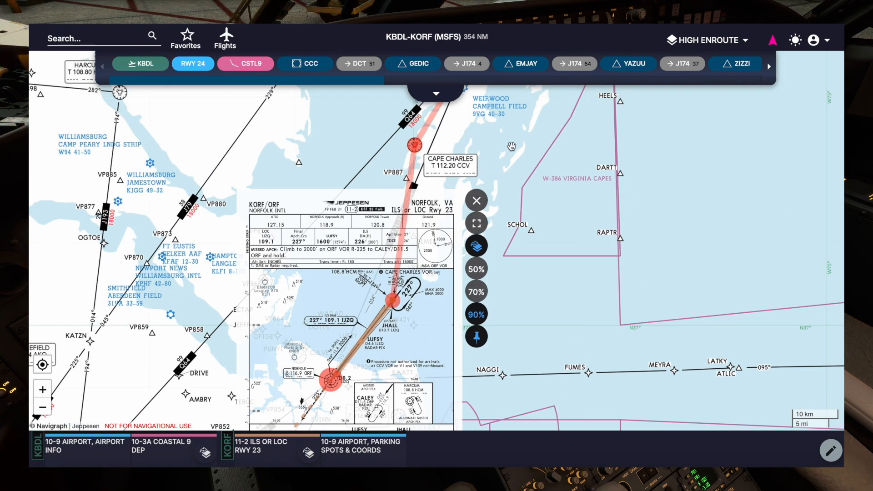
drag(510, 147, 488, 196)
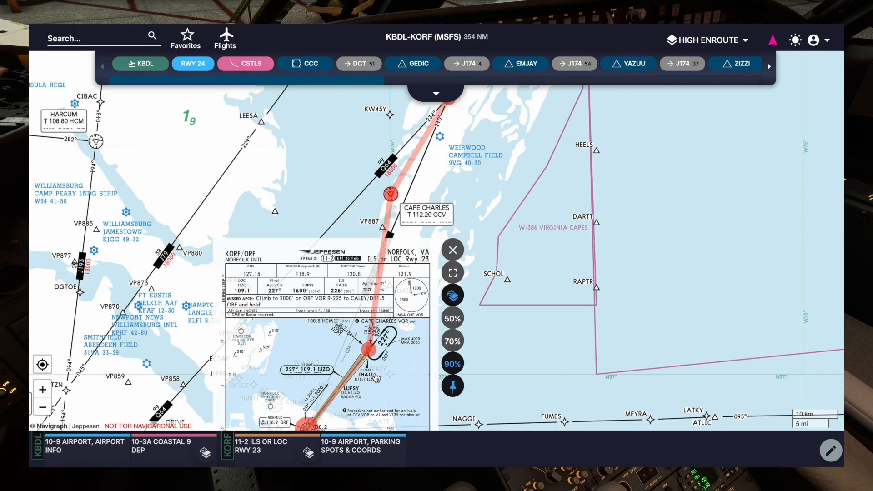
scroll(376, 379, up, 5)
scroll(385, 298, up, 2)
drag(409, 218, 390, 325)
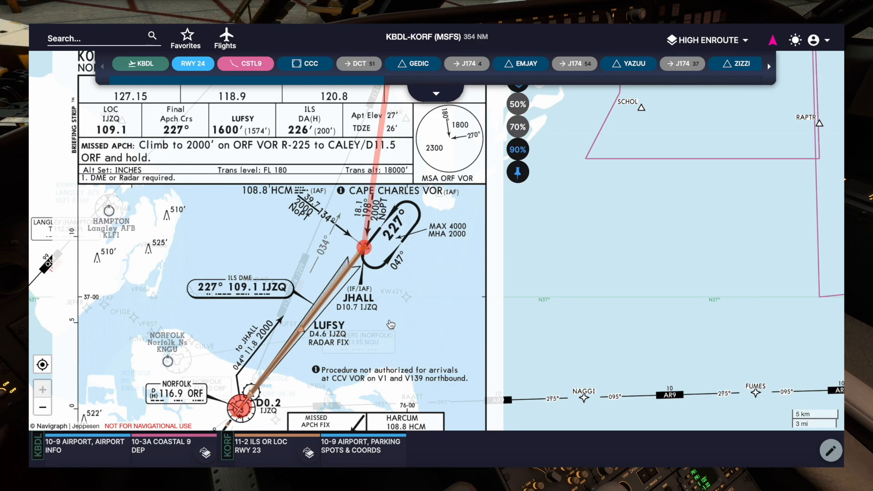
scroll(391, 324, down, 4)
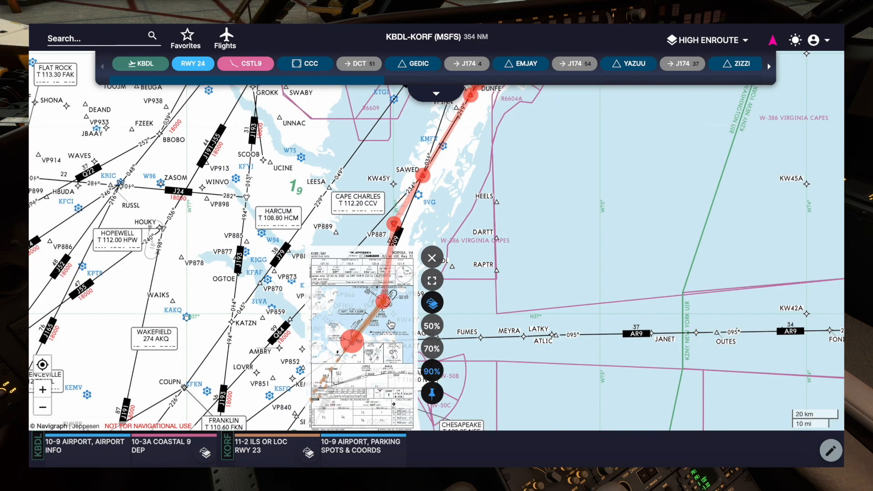
scroll(391, 325, down, 2)
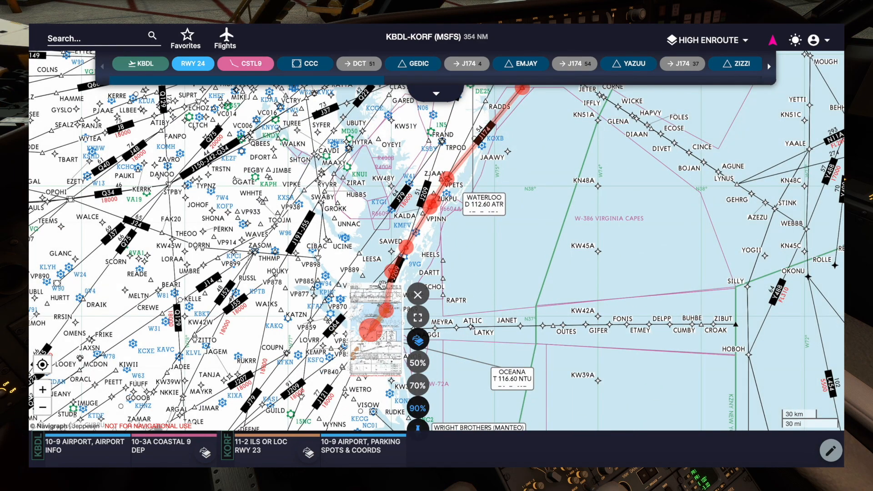
- Follow the planned route back from KORF to the departure area around KBDL
drag(472, 208, 401, 336)
drag(540, 175, 477, 335)
drag(583, 199, 577, 309)
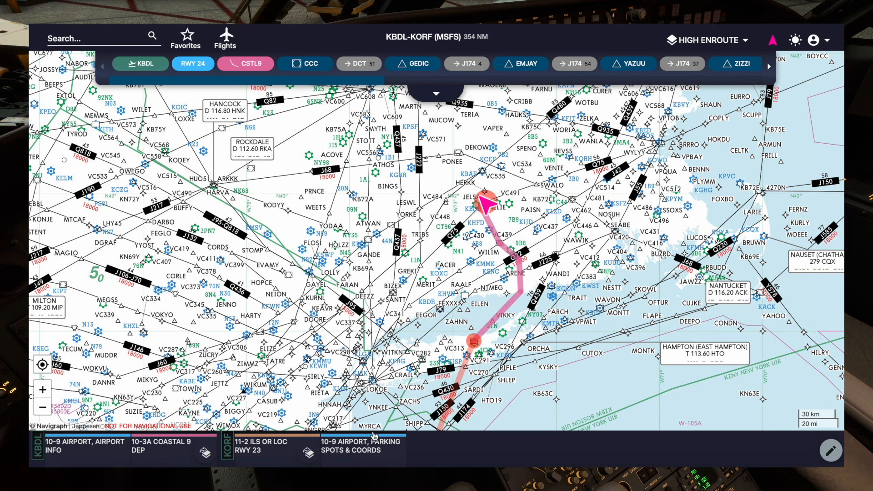
- Follow the planned route southwest from KBDL along the coast through Cape Charles to the overlaid runway 23 approach at KORF
drag(396, 396, 430, 253)
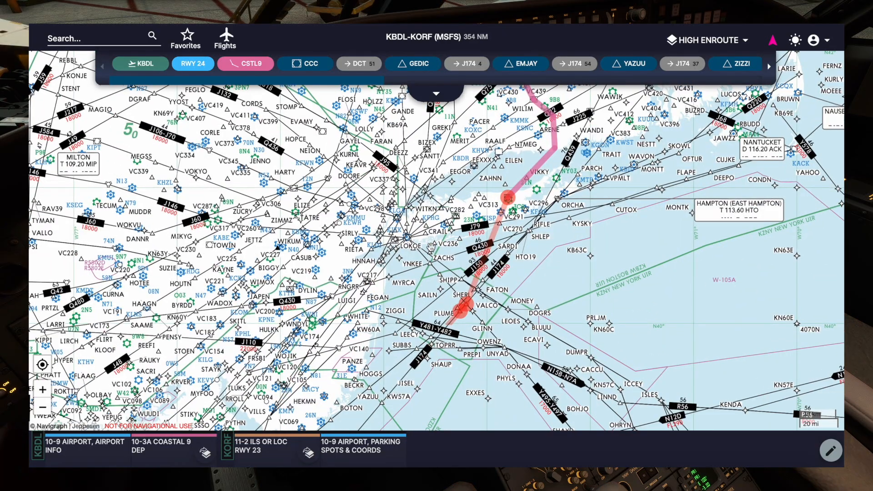
drag(360, 345, 441, 154)
drag(350, 269, 439, 46)
drag(301, 276, 303, 256)
scroll(321, 247, up, 3)
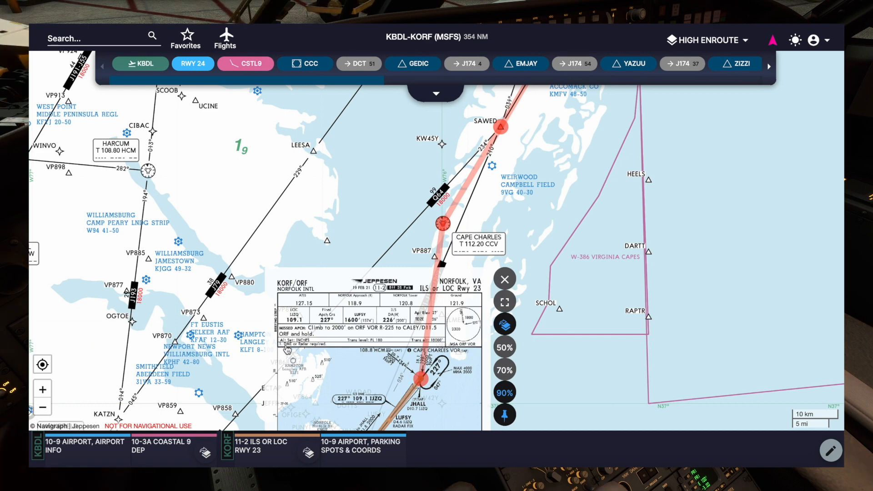
drag(260, 375, 279, 259)
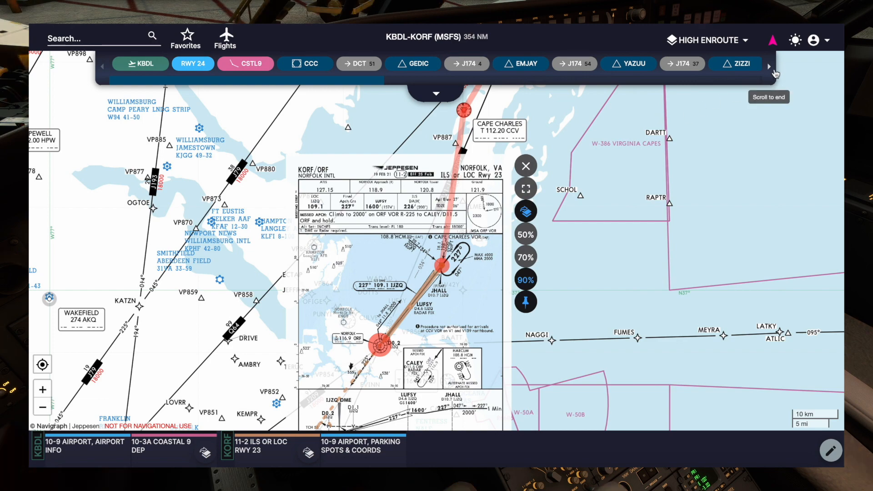
- Open the KORF chart list from the flight route and remove the 11-2 ILS OR LOC RWY 23 overlay from the map
click(771, 69)
click(724, 67)
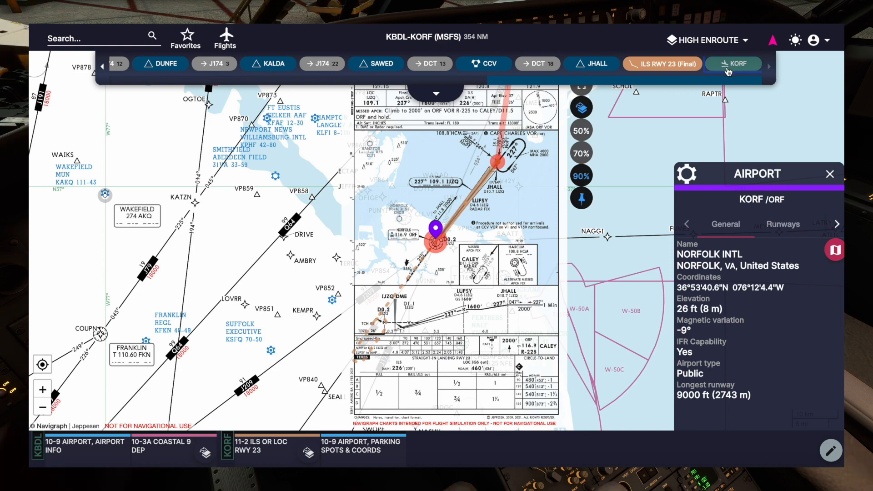
click(836, 251)
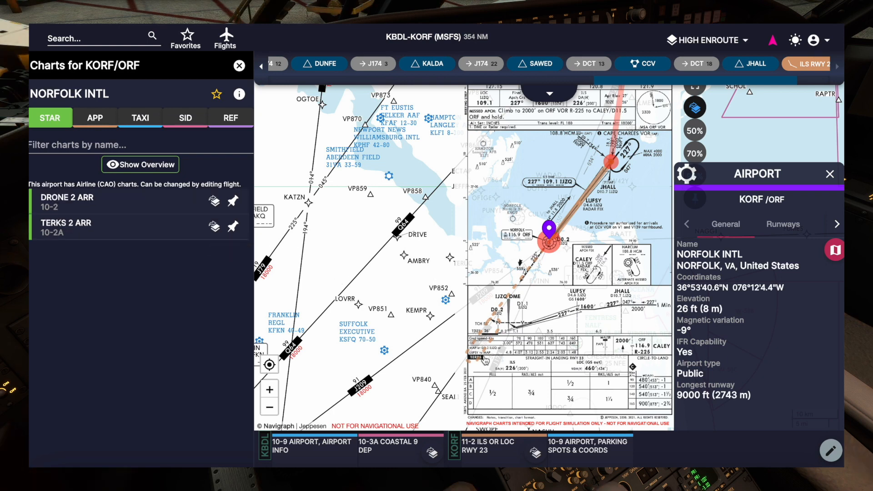
click(535, 453)
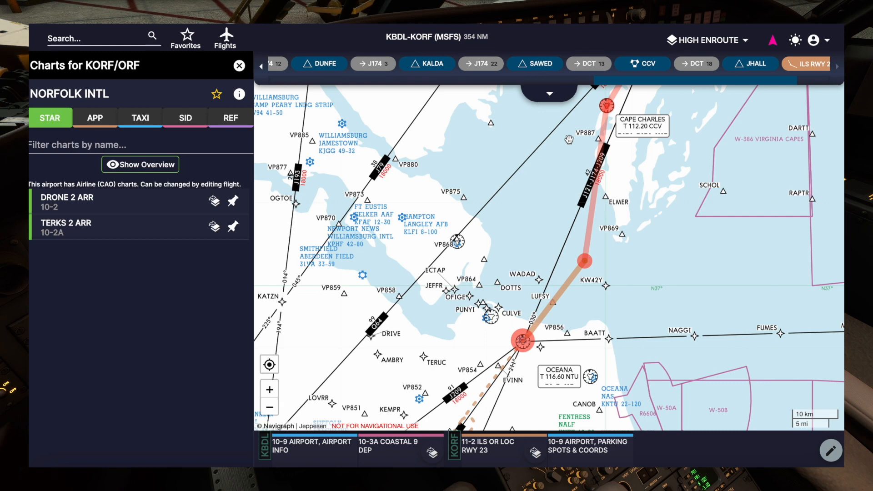
drag(468, 295, 481, 224)
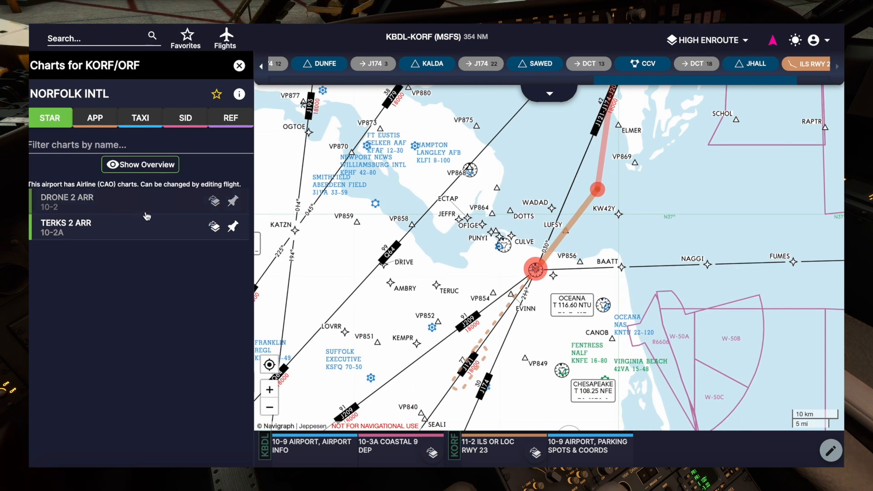
- Show the KORF STAR overview, compare the TERKS2 and DRONE2 arrivals with the planned route, and close it
click(144, 170)
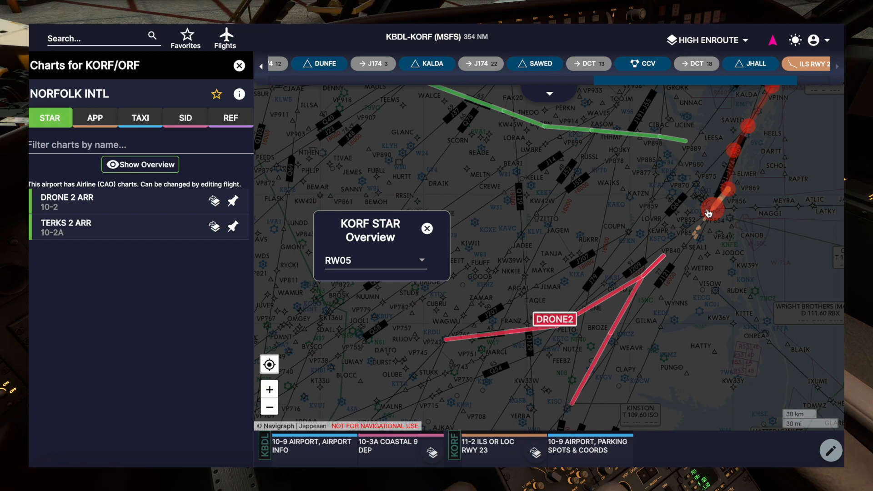
drag(569, 192, 670, 332)
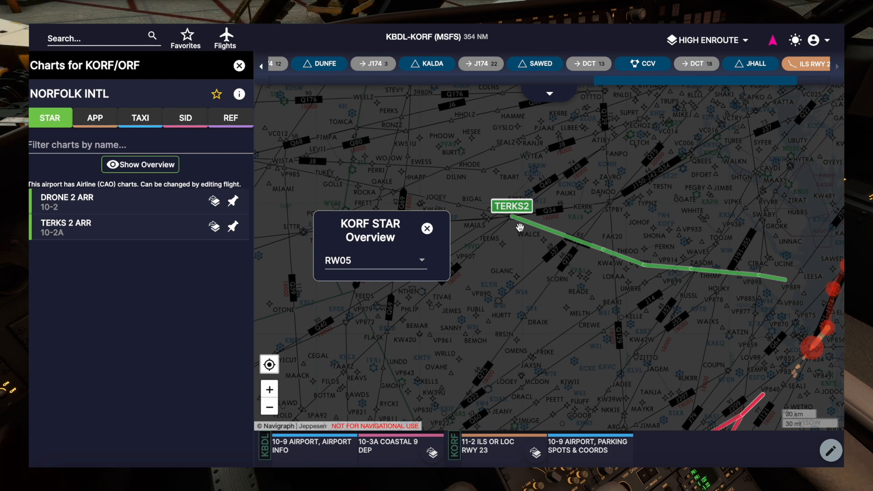
drag(534, 237, 499, 274)
drag(569, 336, 491, 222)
drag(692, 298, 571, 375)
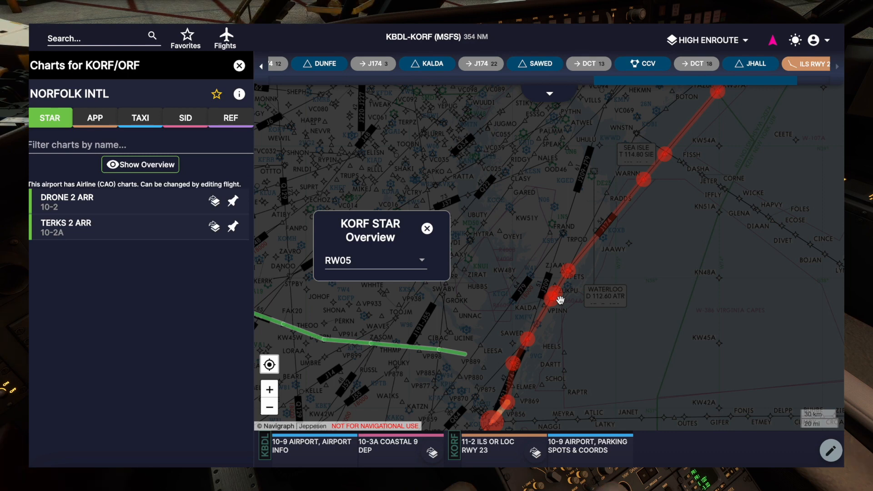
drag(552, 351, 575, 273)
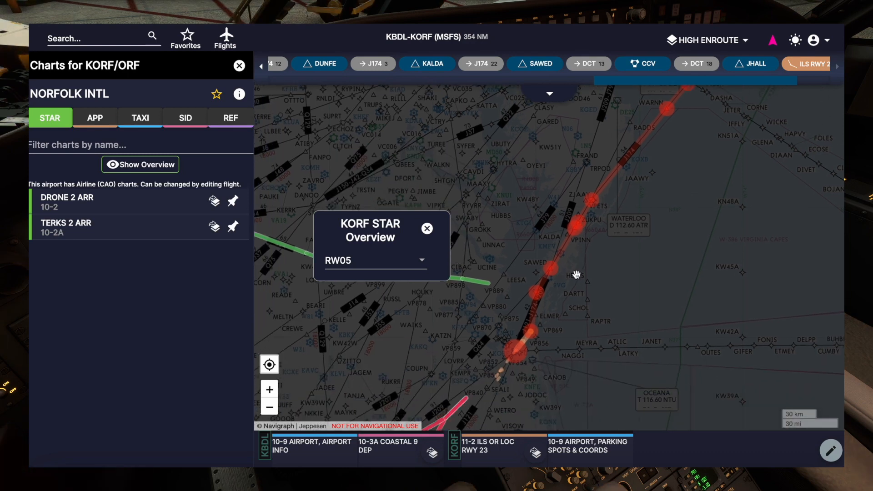
drag(432, 320, 571, 220)
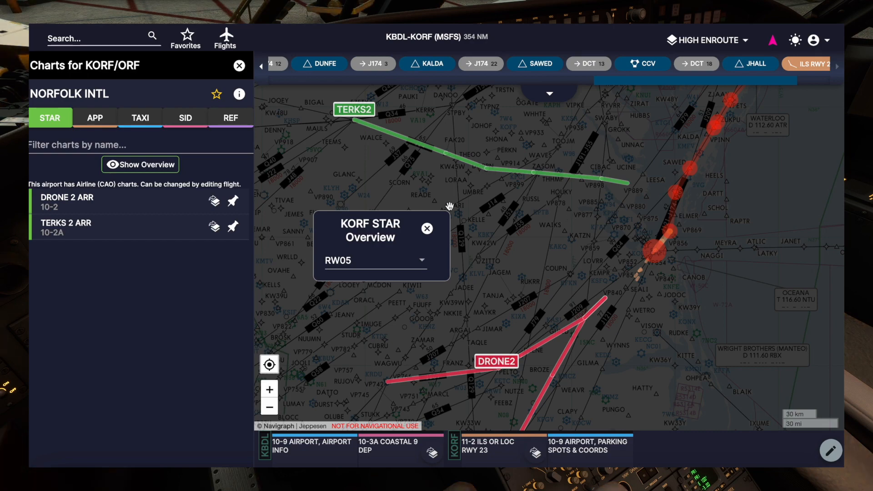
click(427, 228)
- Review the available KORF approaches and their visual overview for RW23 from the expanded flight route, closing the overview when finished
click(437, 91)
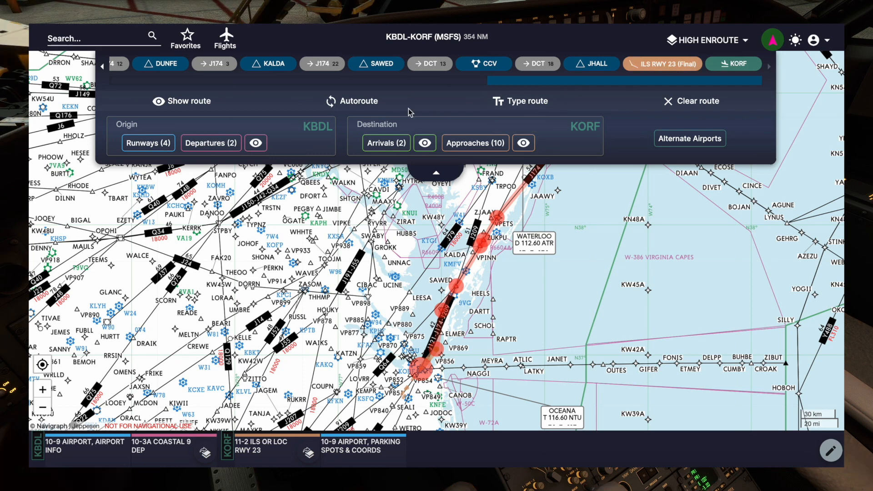
click(467, 146)
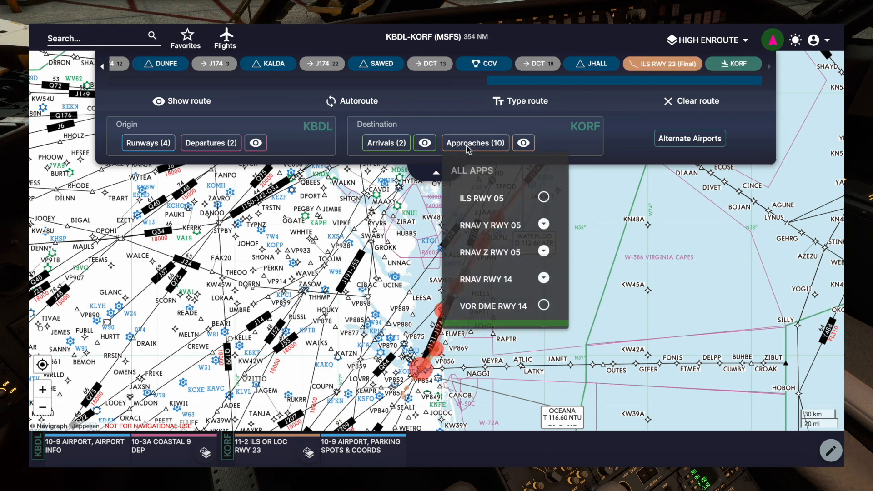
click(528, 147)
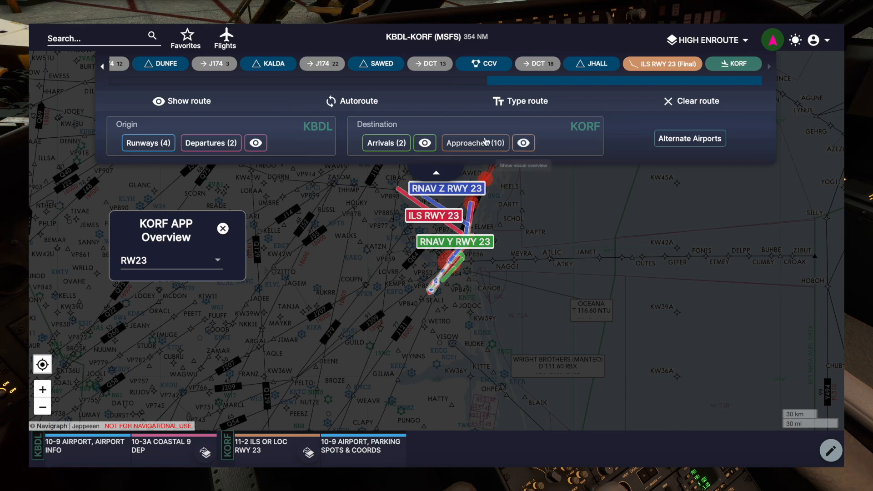
click(223, 229)
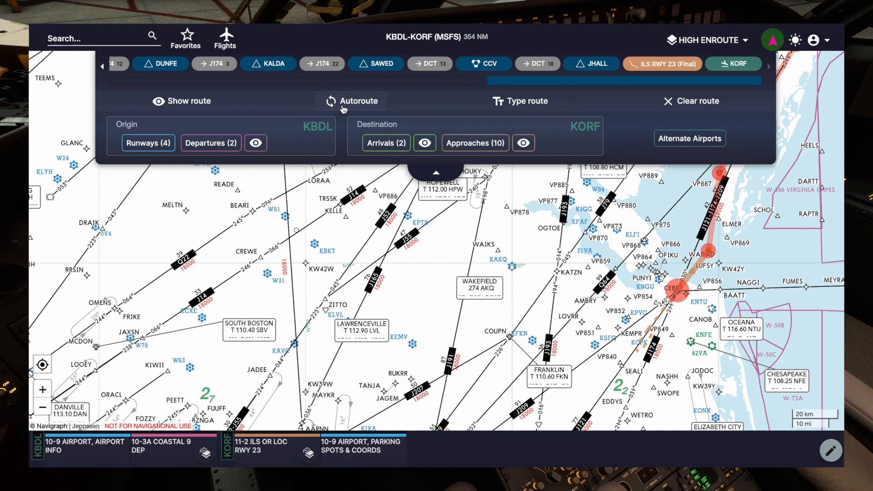
- Open the KBDL-KORF route as editable text and leave it without saving
click(496, 104)
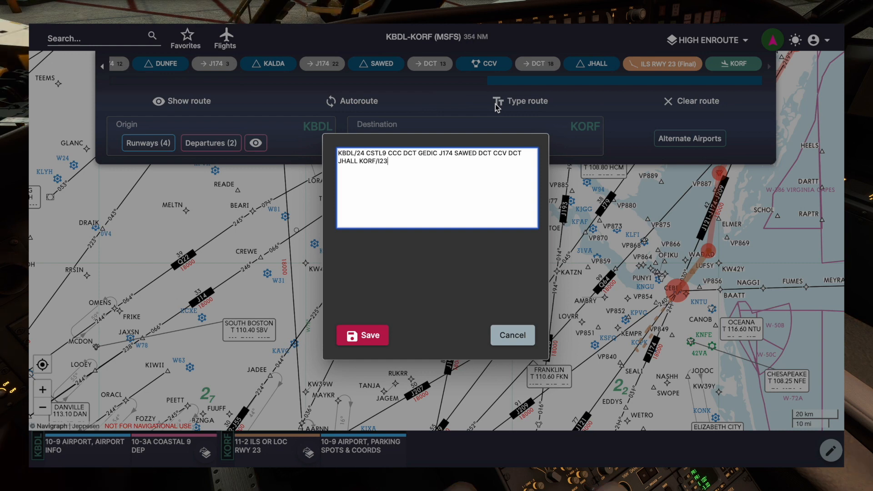
click(510, 339)
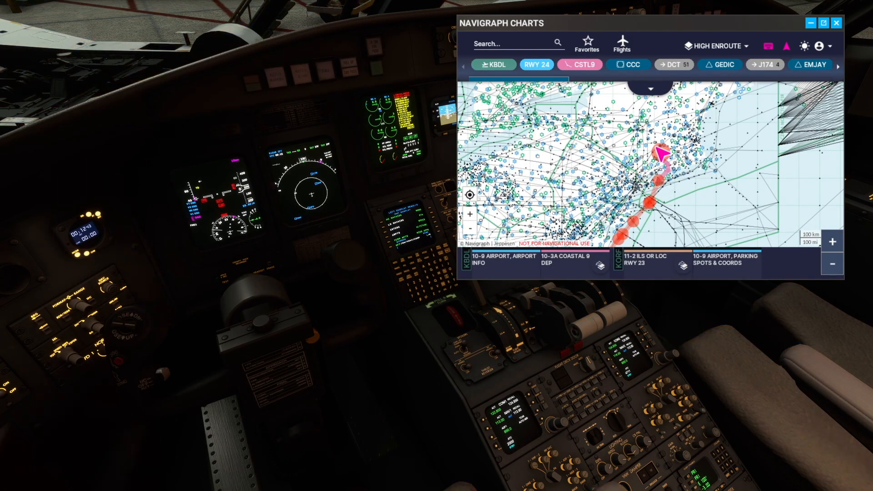
- Examine the COASTAL 9 departure chart overlaid around KBDL in the simulator's Navigraph Charts window
scroll(677, 208, up, 2)
drag(678, 182, 667, 246)
drag(733, 197, 725, 177)
right_click(726, 177)
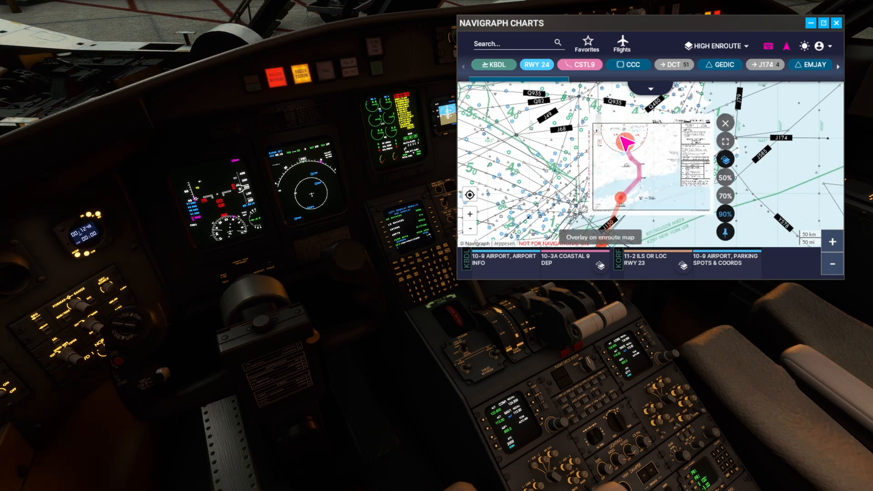
scroll(746, 161, up, 2)
drag(746, 166, 813, 201)
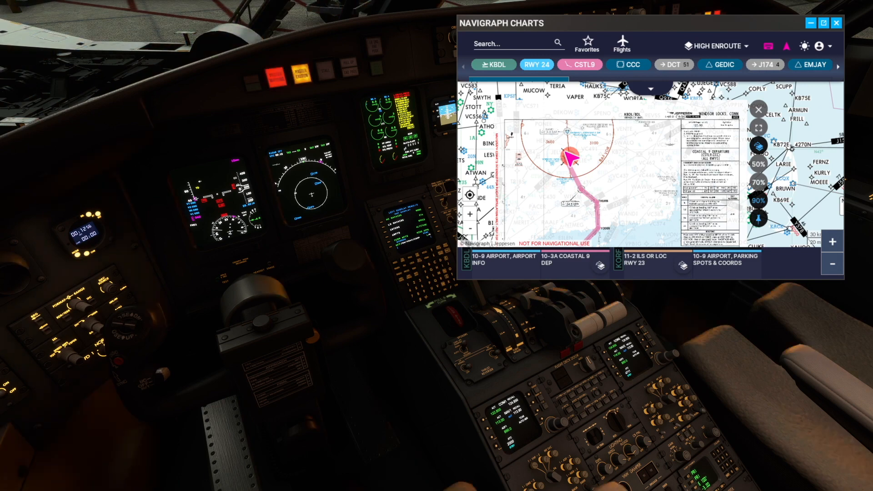
- Browse the KBDL taxi charts from the route's departure airport, and close the chart list and the Navigraph Charts window
click(494, 65)
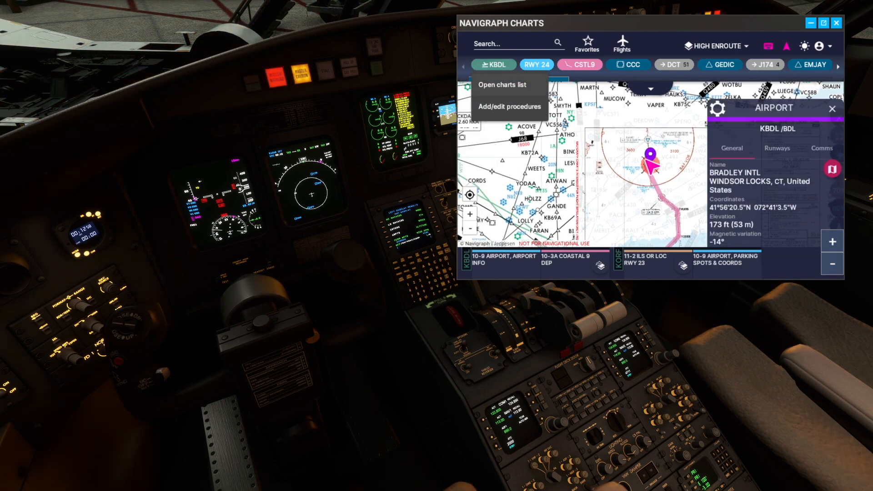
click(502, 84)
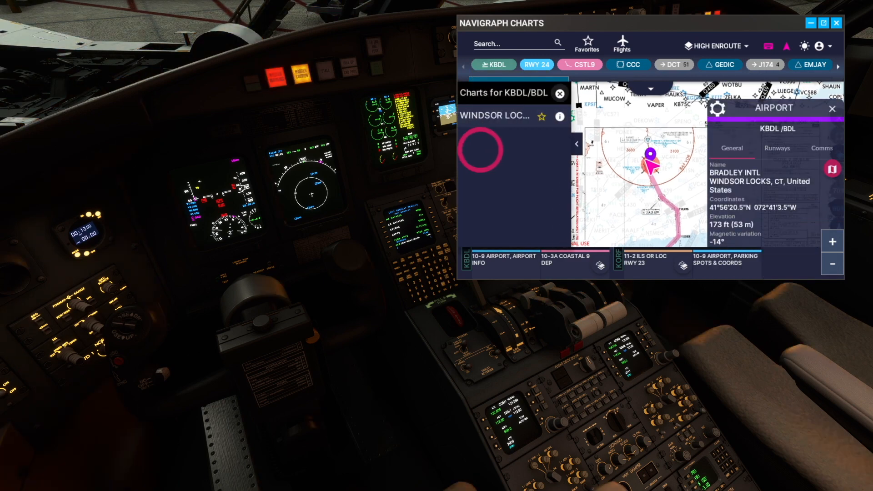
click(832, 109)
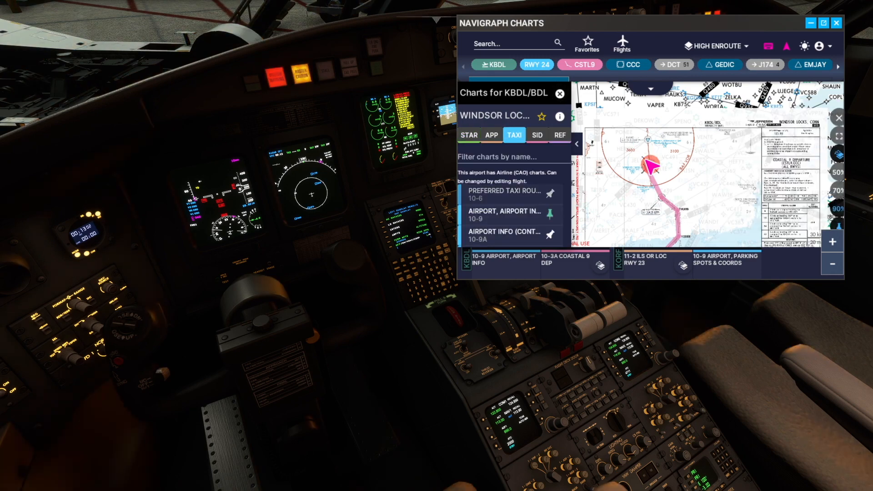
scroll(510, 205, down, 3)
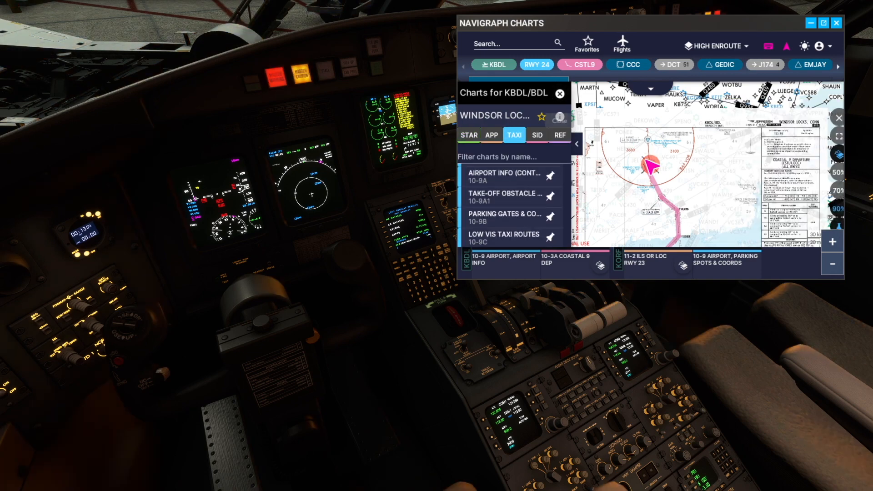
click(560, 93)
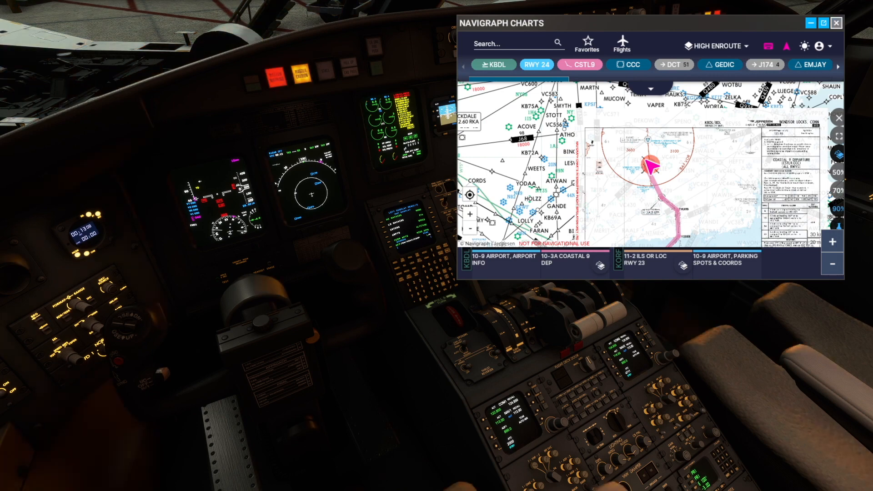
click(837, 22)
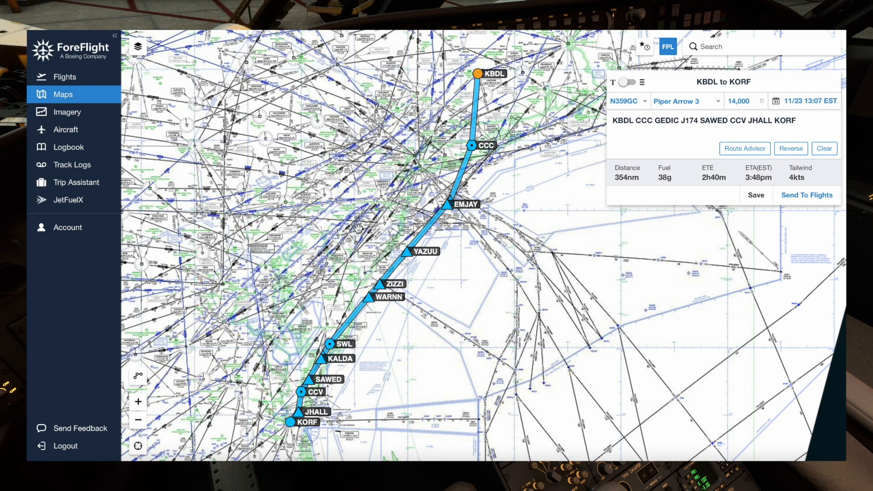
- In ForeFlight, compare the U.S. VFR, U.S. IFR (low) and U.S. IFR (high) base maps beneath the KBDL-KORF route
click(138, 47)
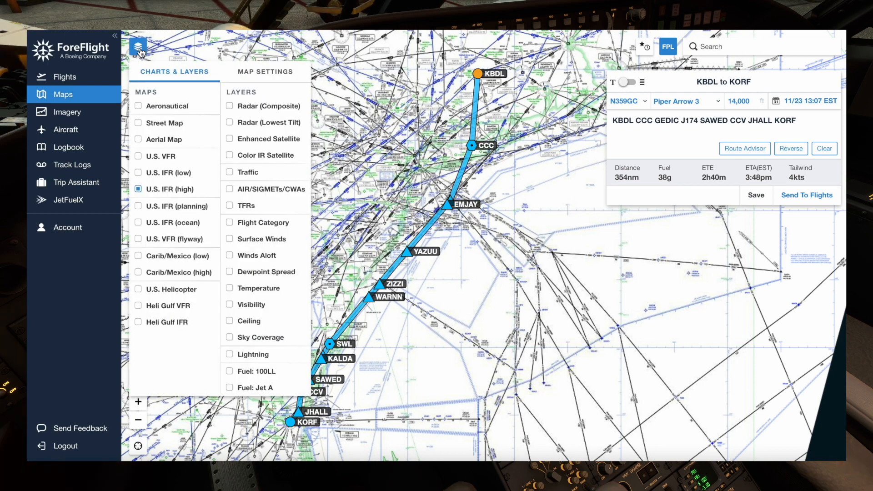
click(148, 159)
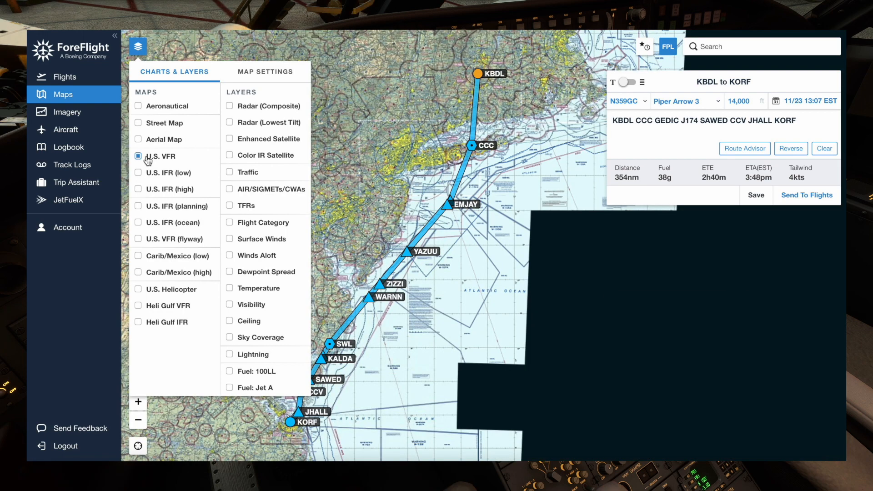
click(140, 174)
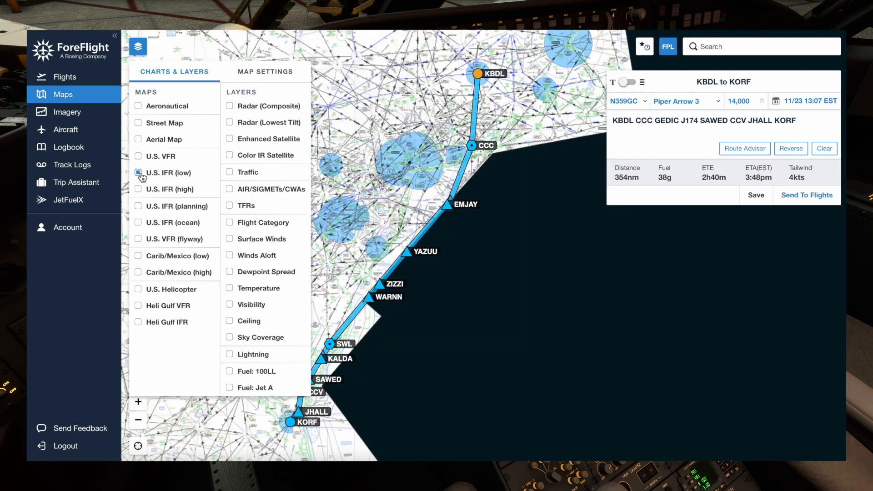
click(138, 190)
- Enable the Aeronautical map with all U.S. IFR charts off, and examine the airspace around KPHL, KWRI and KEWR
click(139, 107)
click(139, 205)
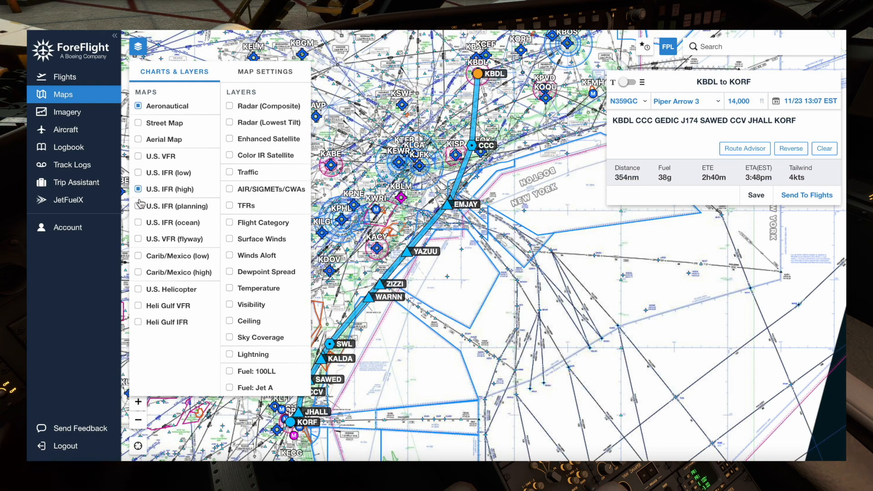
click(139, 206)
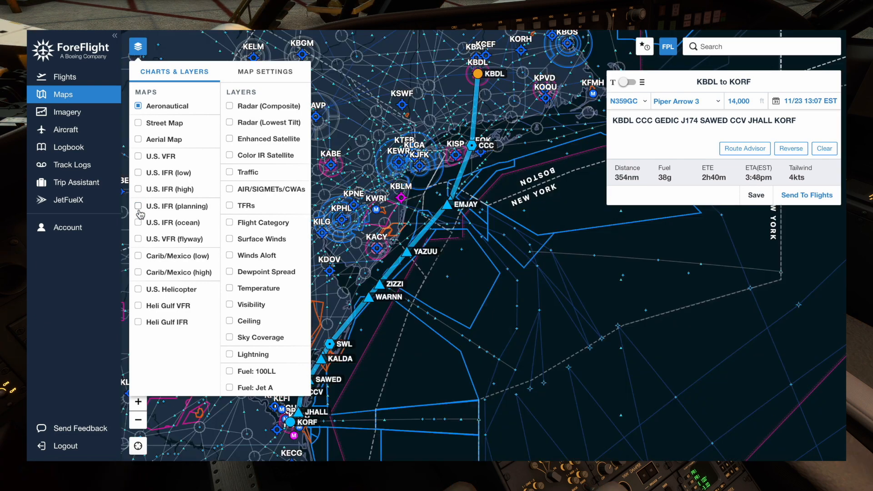
drag(377, 187, 425, 188)
scroll(426, 187, up, 5)
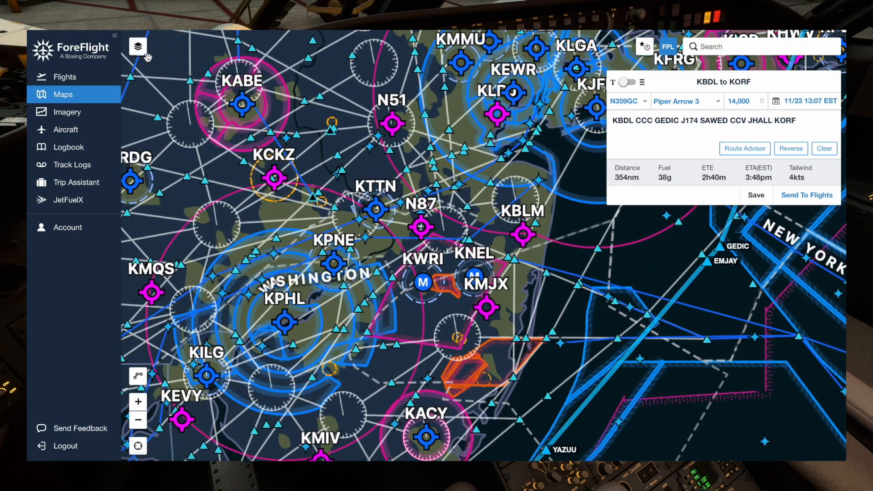
- Combine the Aeronautical map first with the U.S. VFR chart and finally with U.S. IFR (high)
click(138, 46)
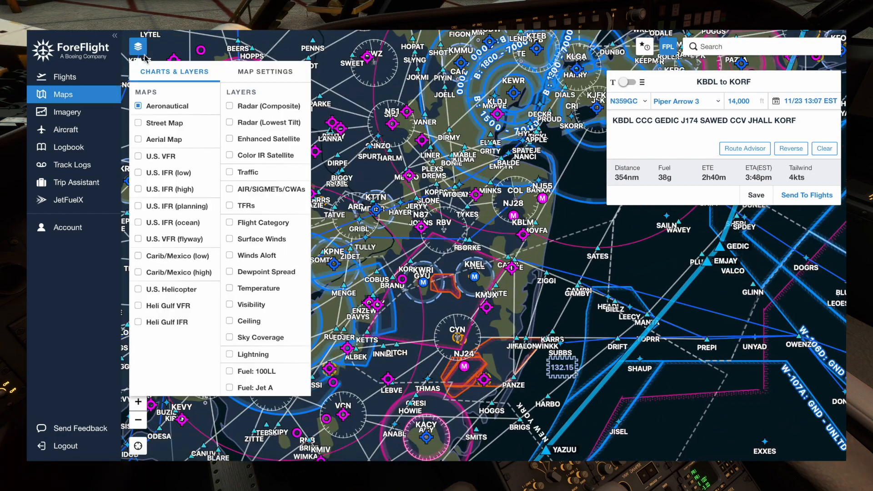
click(138, 156)
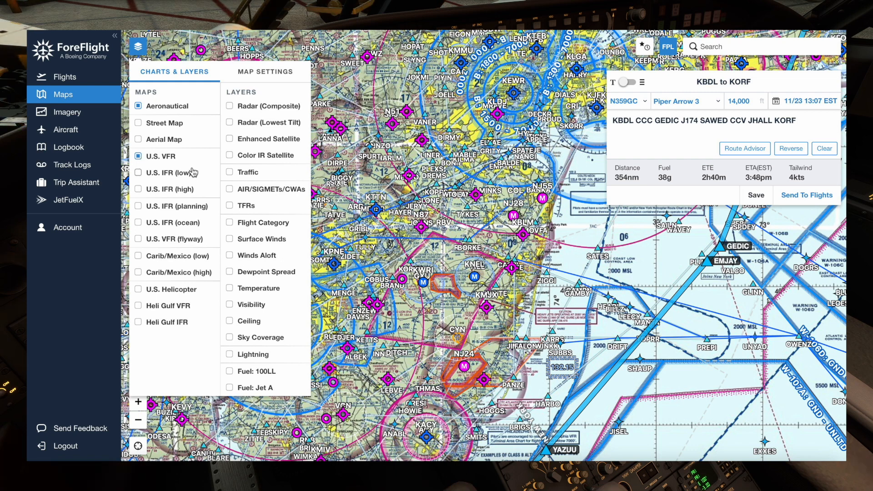
click(138, 189)
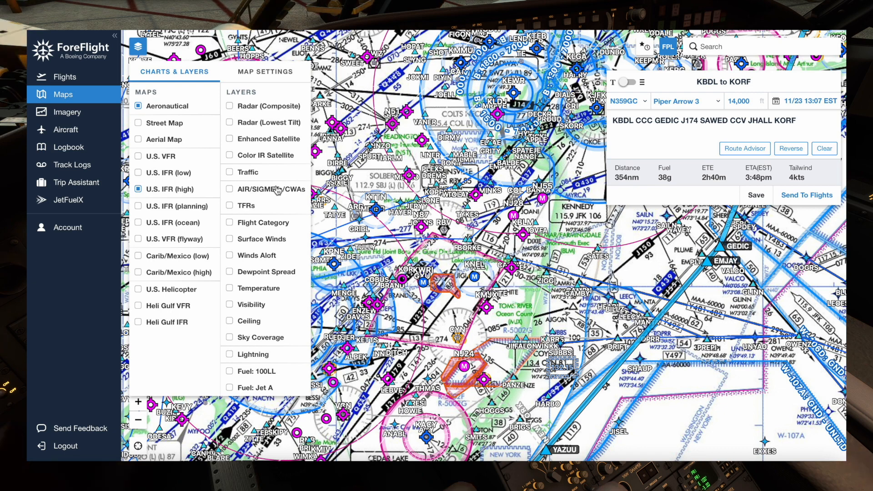
- Turn off the Aeronautical map so only U.S. IFR (high) underlies the route, and show the KBDL end of the route
click(139, 106)
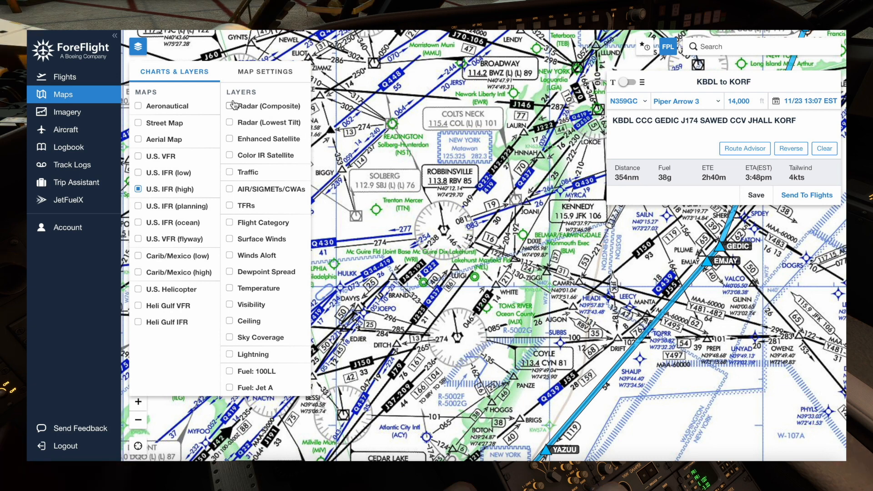
click(138, 46)
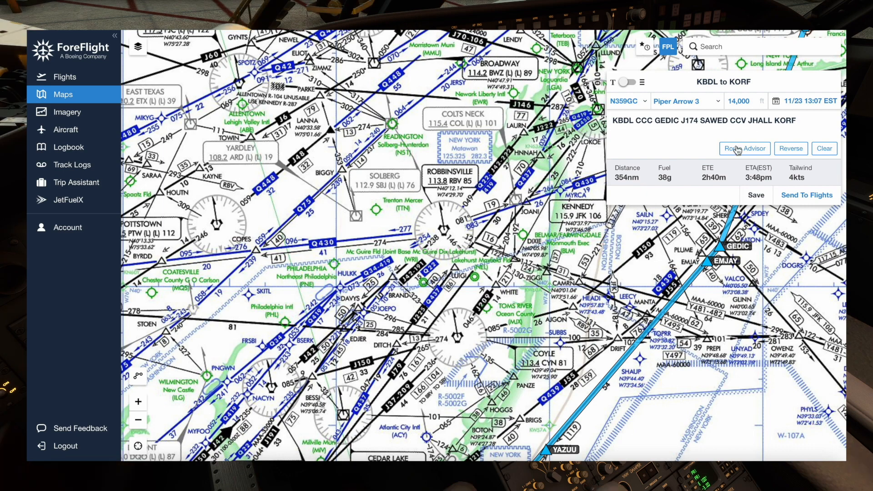
scroll(513, 232, down, 2)
drag(513, 233, 380, 240)
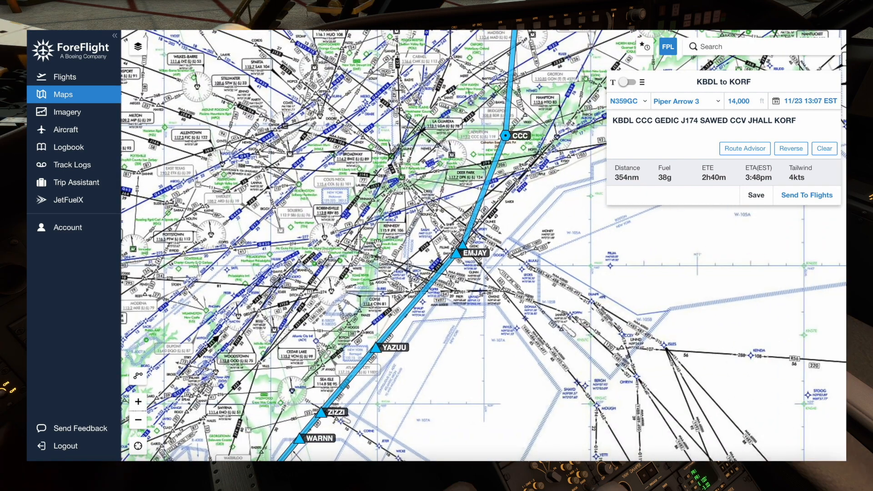
drag(421, 153, 388, 300)
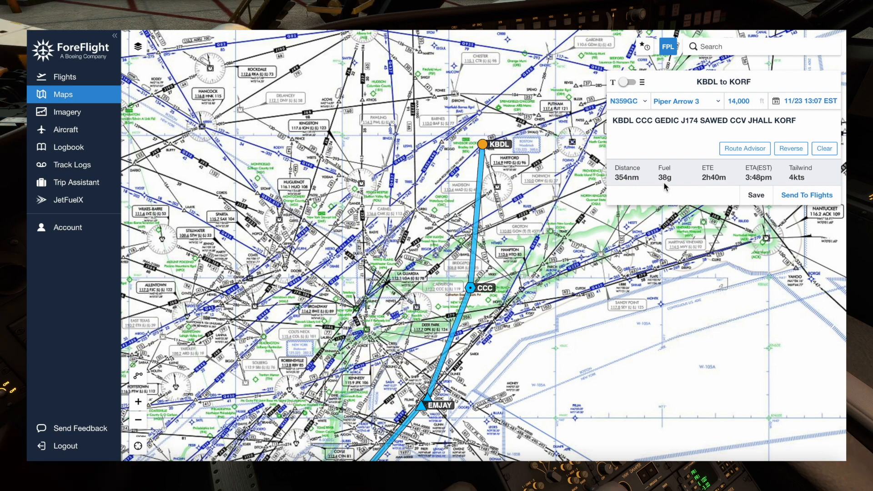
- Search for KBDL and review the airport's frequencies, runways and procedure categories
click(721, 46)
text(kbdl)
key(Return)
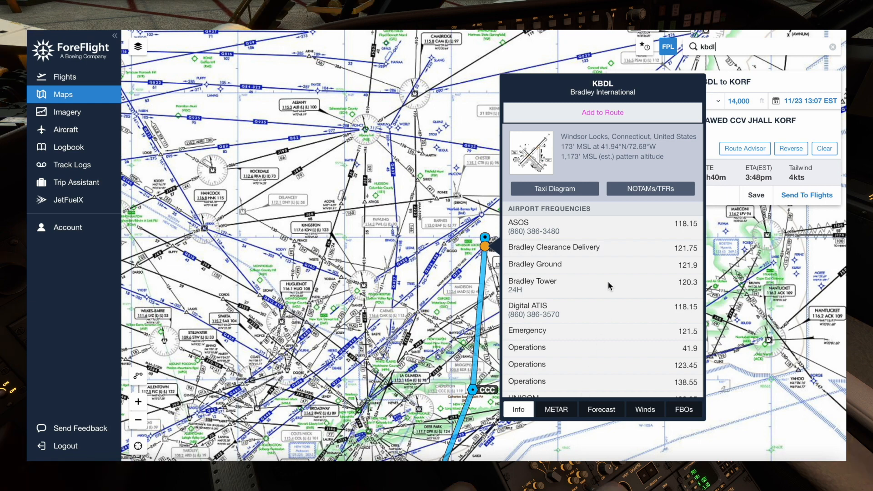
scroll(620, 269, down, 10)
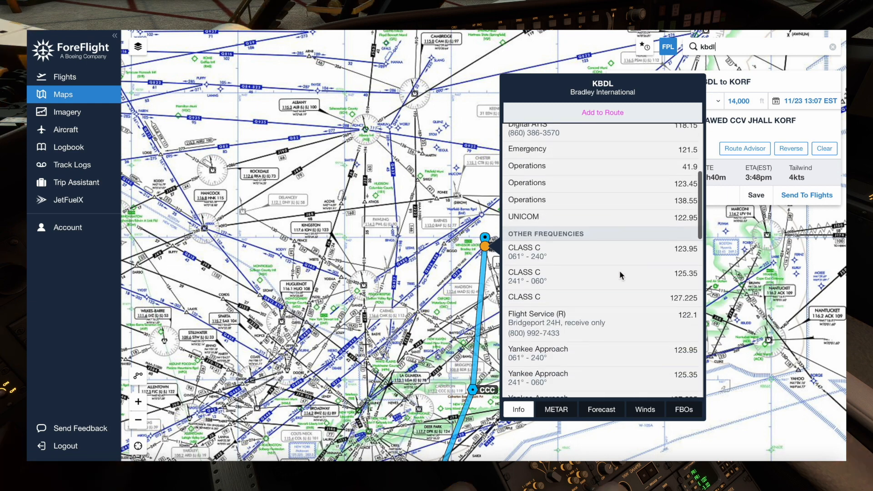
scroll(620, 270, down, 5)
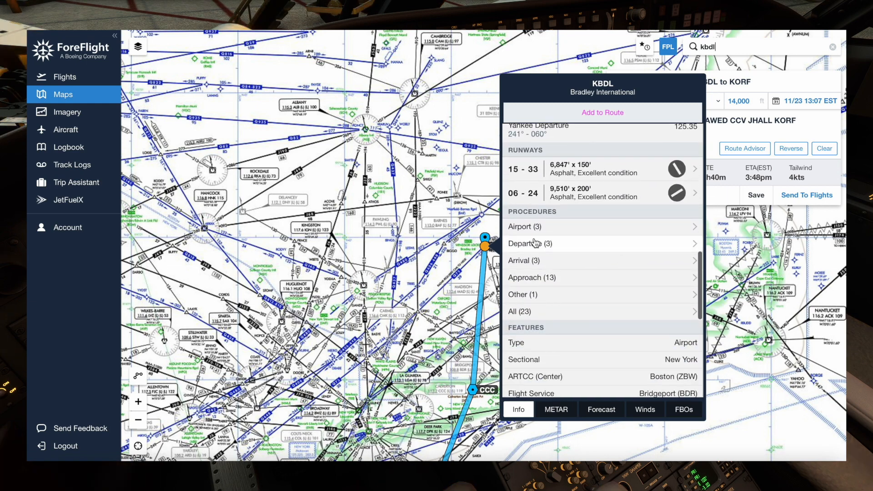
- Read the COASTAL NINE departure plate for KBDL, including its route description, and return to the airport details
click(533, 248)
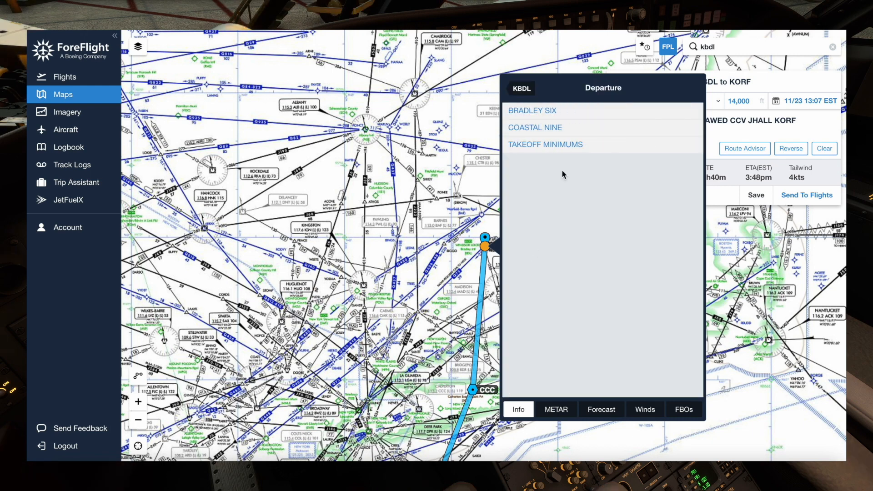
click(547, 127)
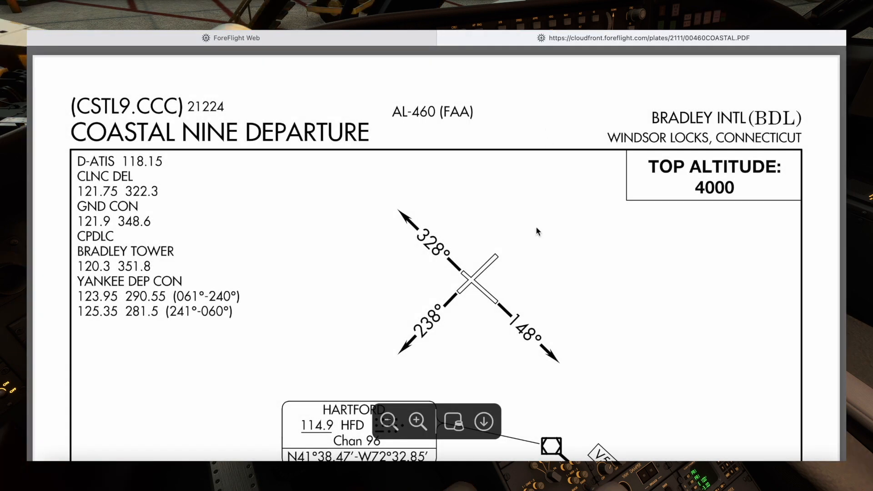
scroll(536, 229, down, 20)
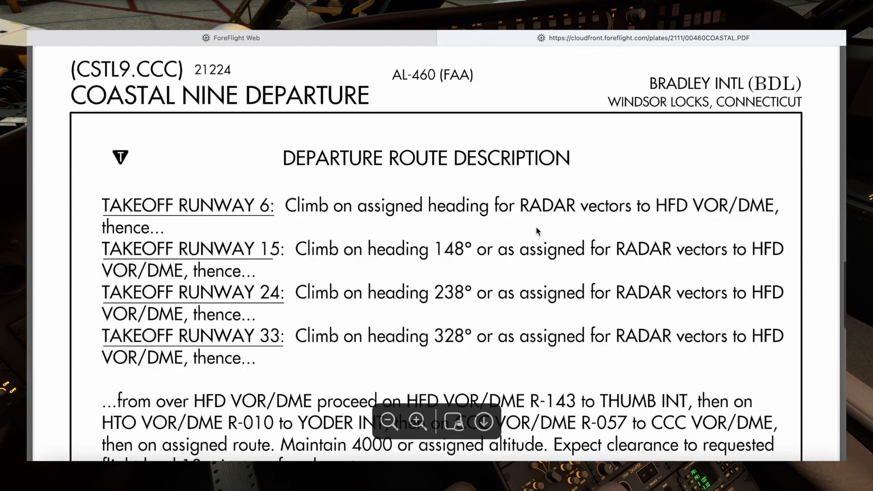
scroll(536, 231, down, 5)
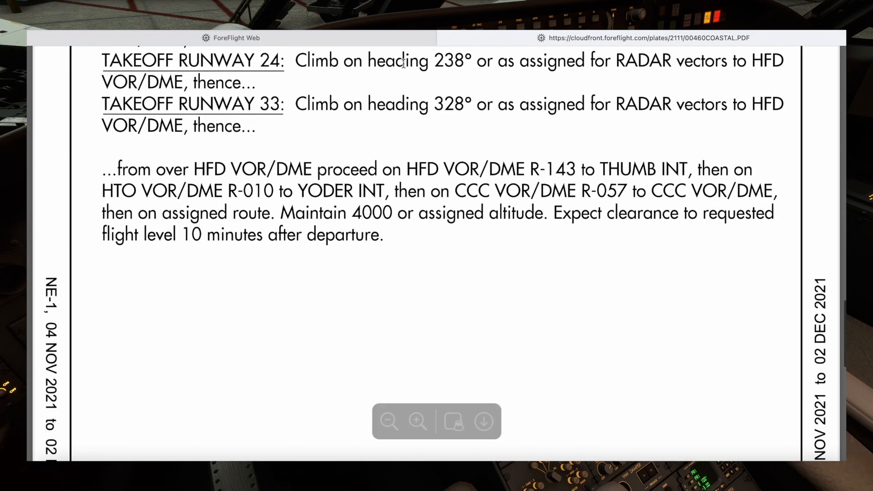
click(443, 39)
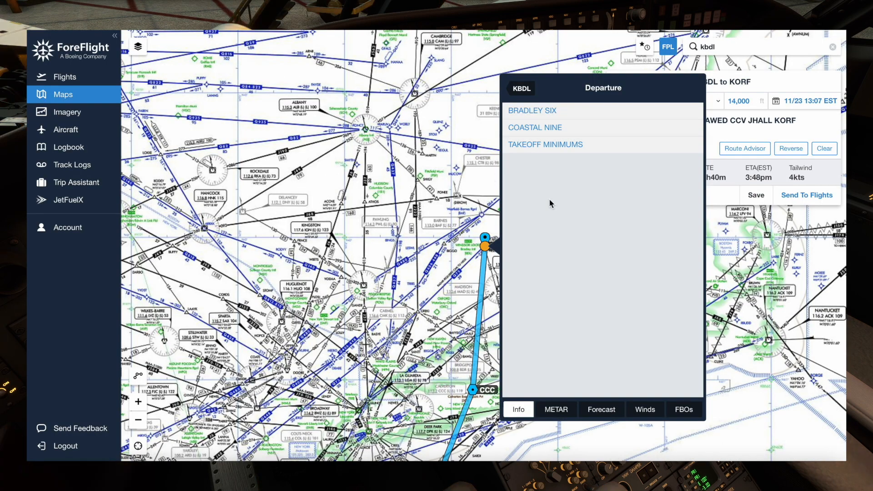
click(521, 89)
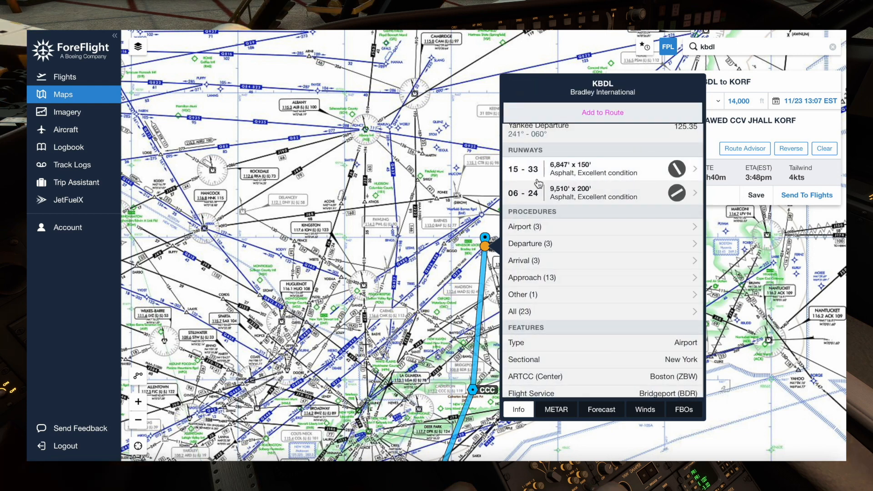
- Close the KBDL details and follow the route on the U.S. IFR (high) chart down to KORF and back north
click(286, 246)
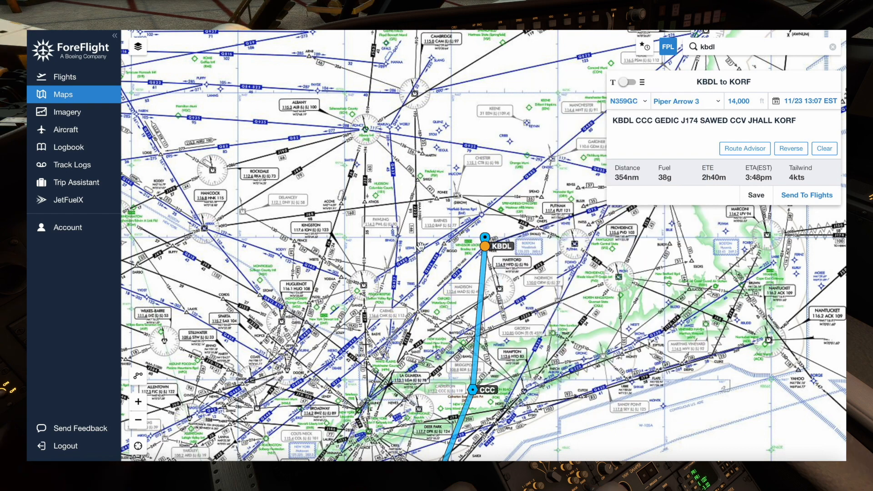
drag(417, 291, 424, 175)
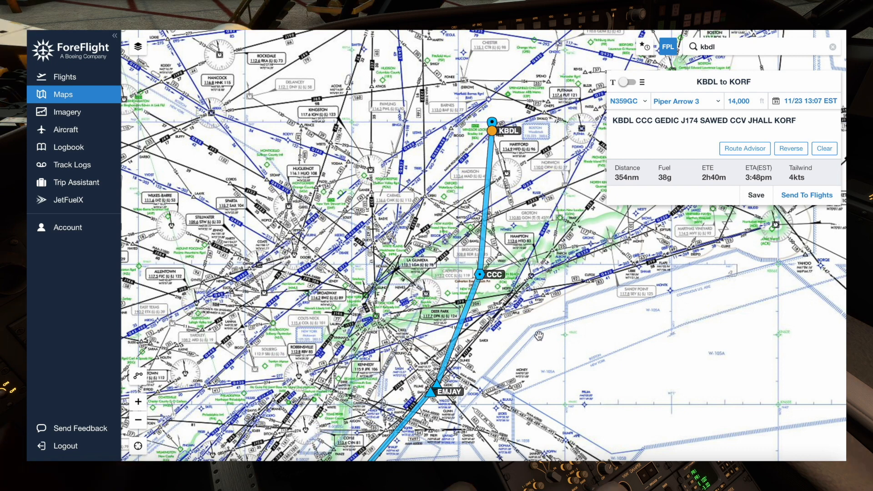
drag(536, 333, 566, 251)
drag(515, 346, 552, 272)
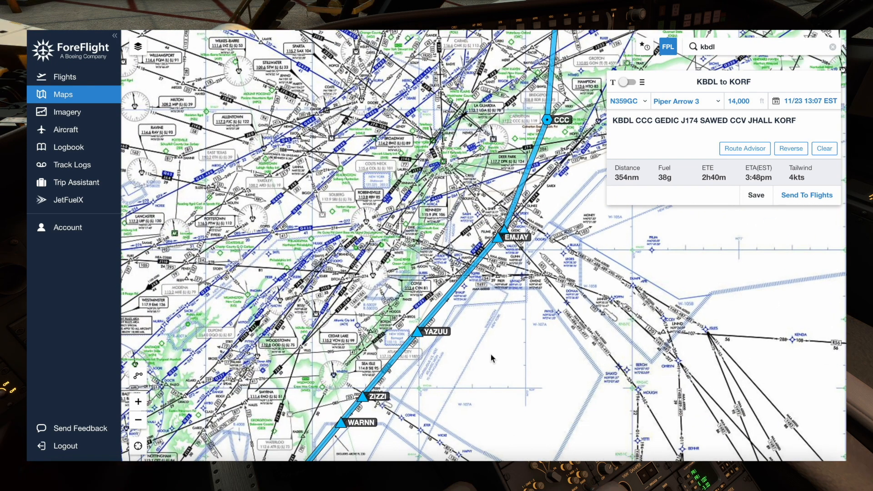
drag(490, 355, 526, 288)
drag(461, 394, 530, 253)
drag(445, 350, 471, 254)
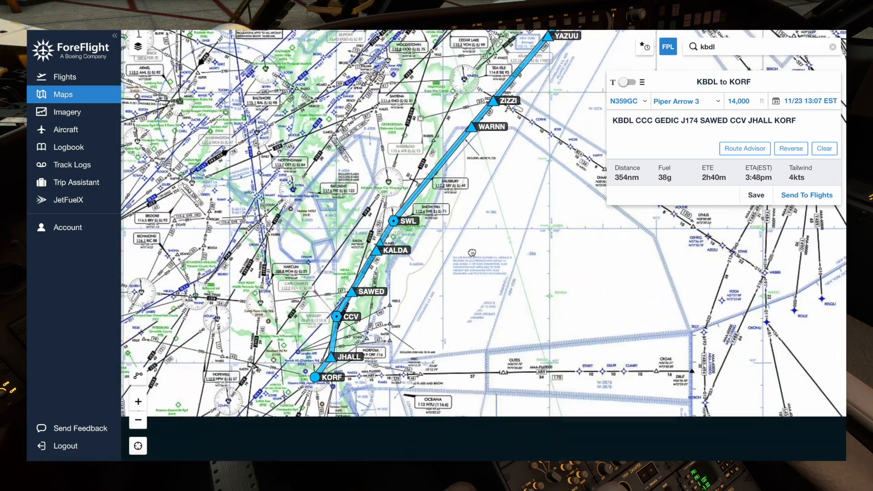
mouse_move(448, 304)
mouse_down()
mouse_move(435, 276)
mouse_move(404, 337)
mouse_up()
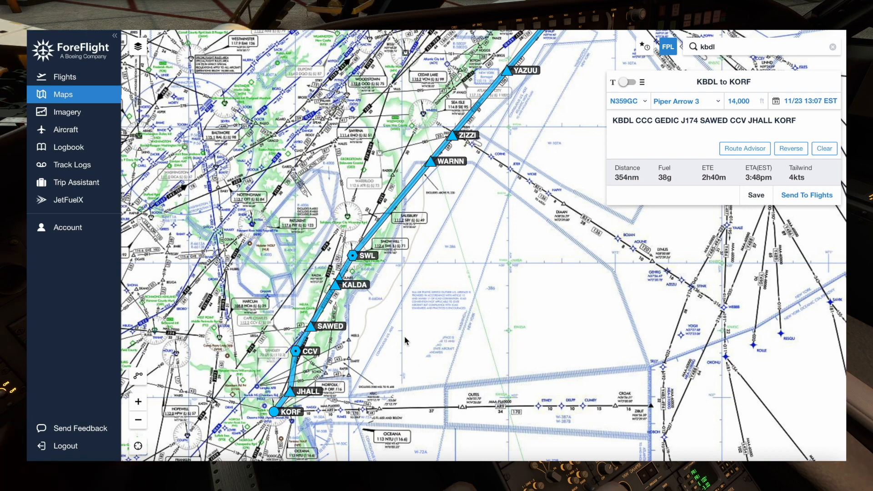
drag(525, 205, 441, 349)
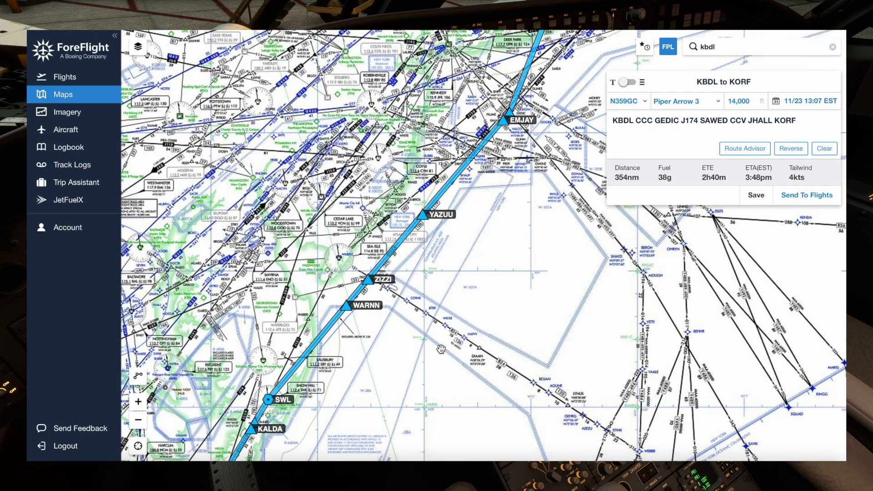
drag(531, 202, 439, 388)
drag(532, 212, 530, 325)
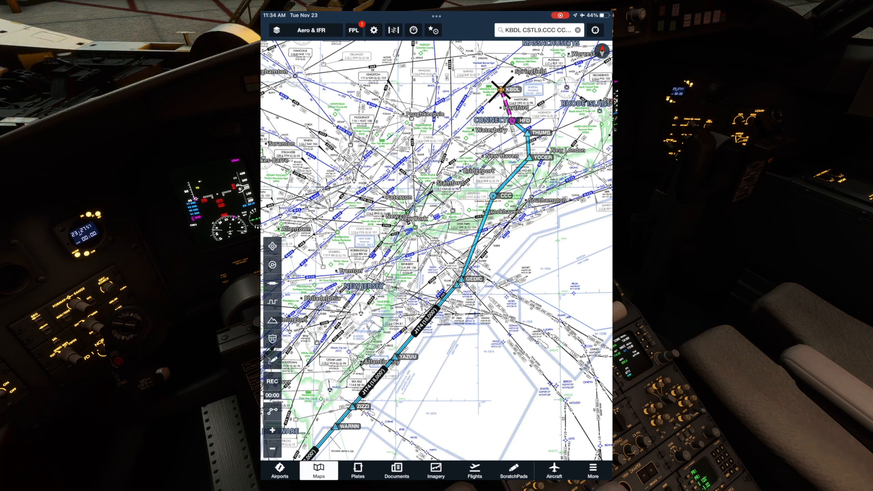
- In ForeFlight on the iPad, examine the CSTL9 departure path from KBDL through HFD, THUMB and YODER to CCC
click(306, 30)
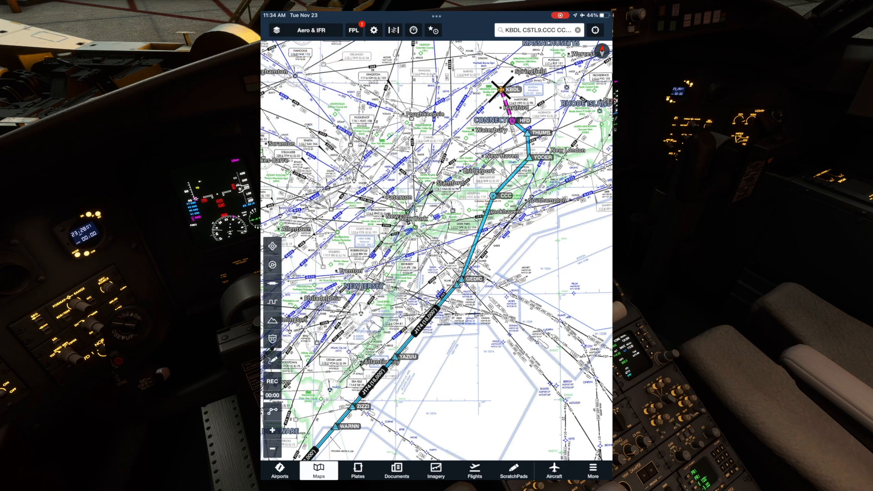
drag(455, 204, 428, 260)
scroll(504, 184, up, 5)
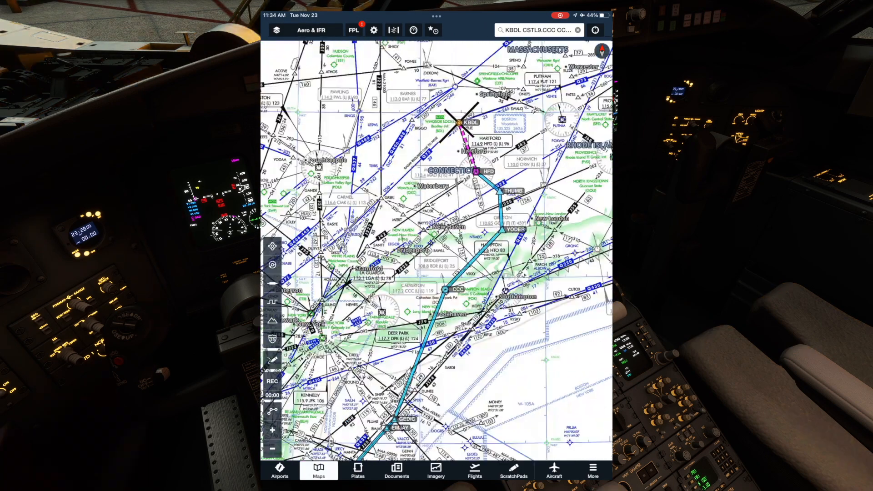
drag(436, 228, 433, 260)
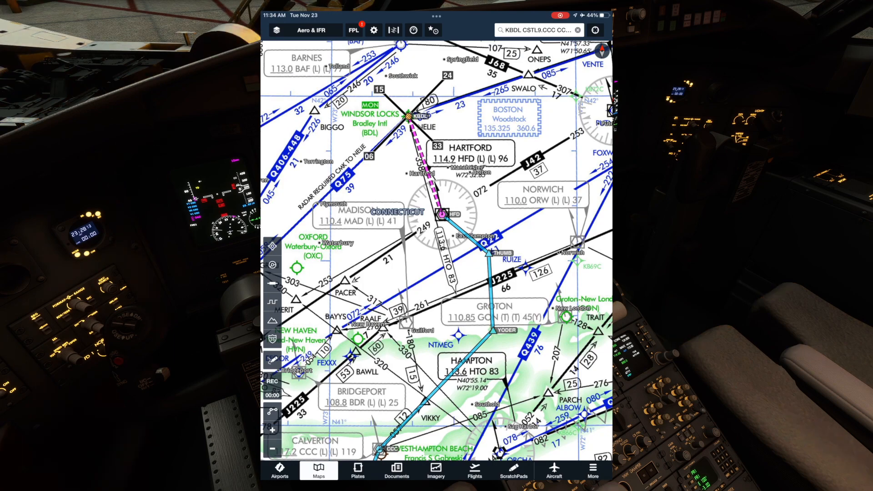
scroll(541, 299, down, 2)
scroll(540, 337, up, 2)
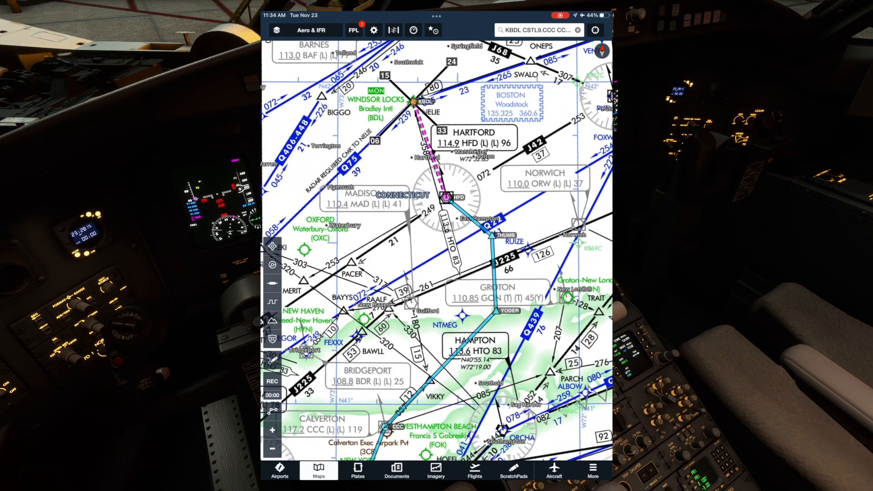
scroll(537, 162, down, 3)
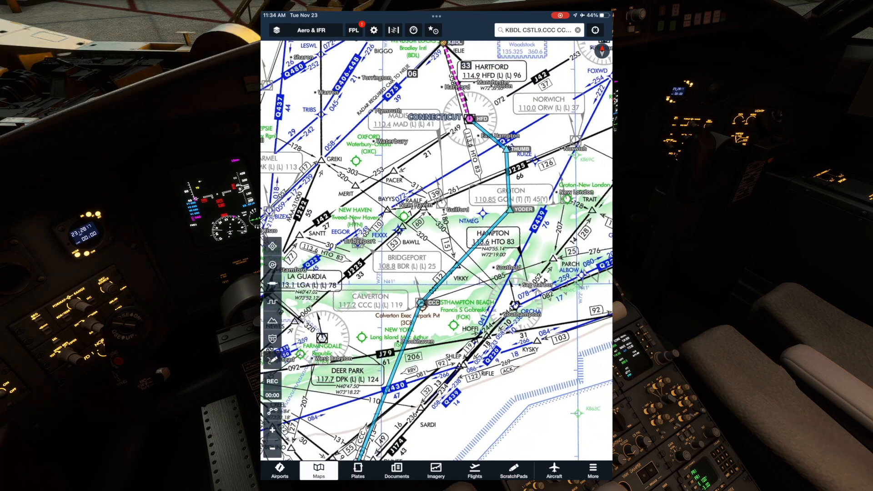
- Open the flight plan's Procedure Advisor, view the DRONE2 and TERKS2 arrivals into KORF, and return to the route map
click(354, 30)
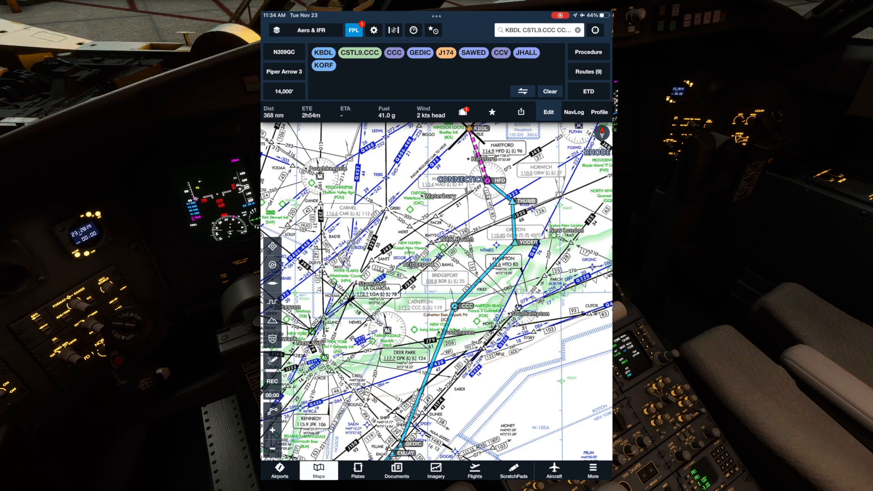
click(589, 52)
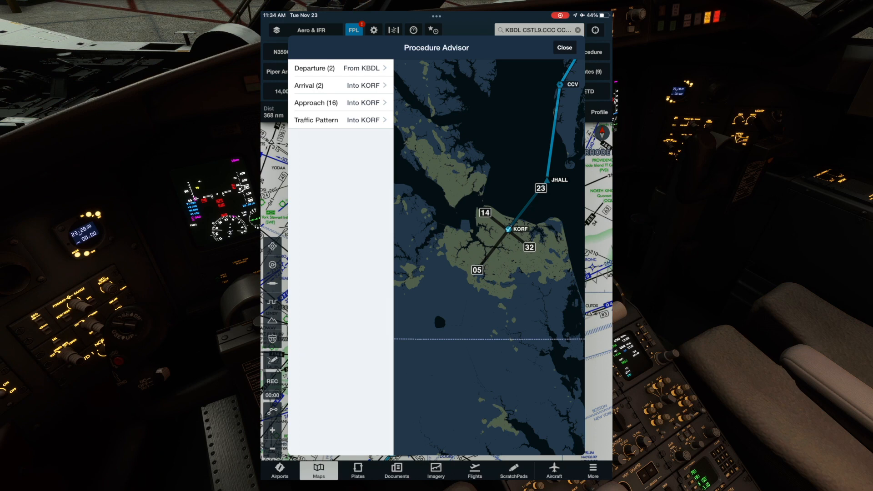
click(319, 86)
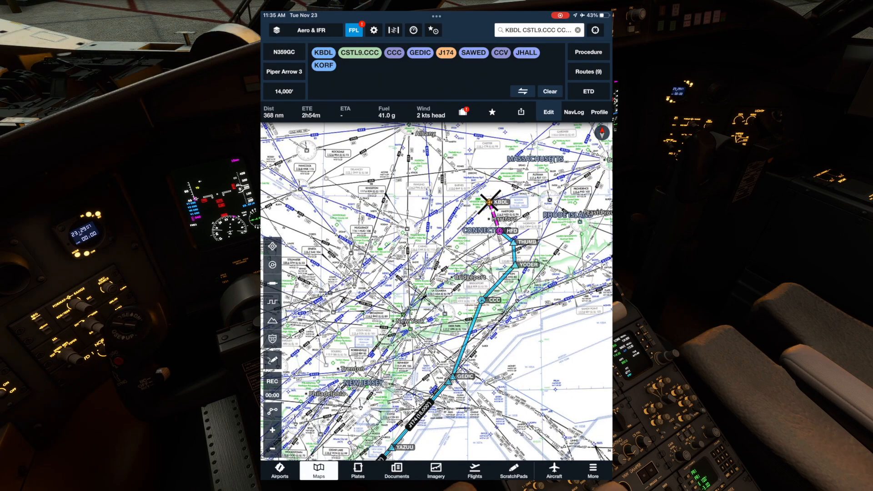
drag(437, 319, 427, 253)
scroll(436, 291, down, 3)
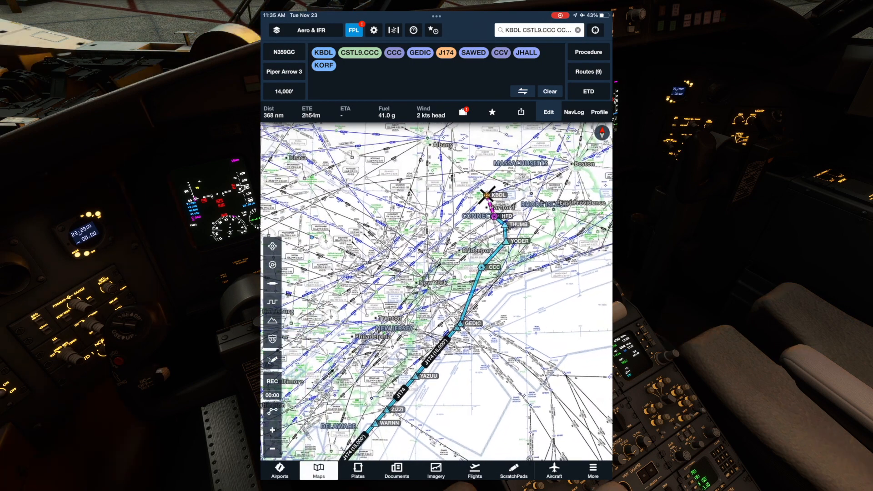
- Preview the airspace, airway and remaining aeronautical overlays one at a time, and examine the IFR chart around CCC without them
click(272, 265)
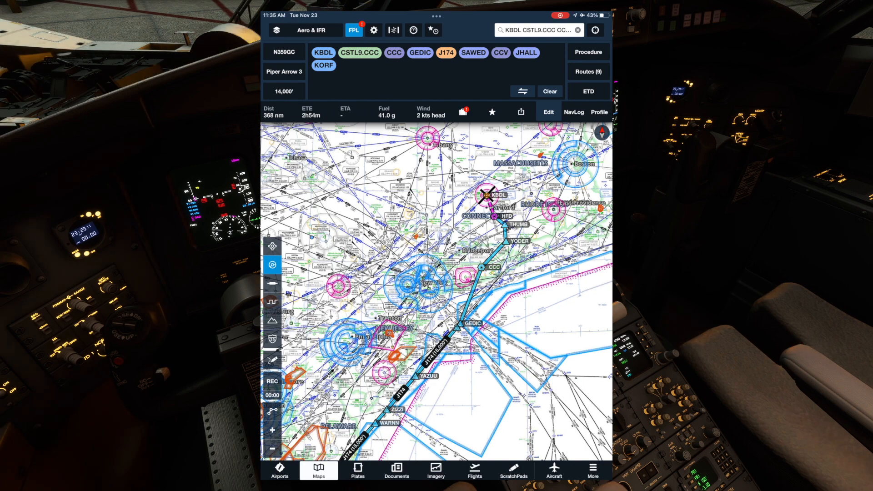
click(272, 246)
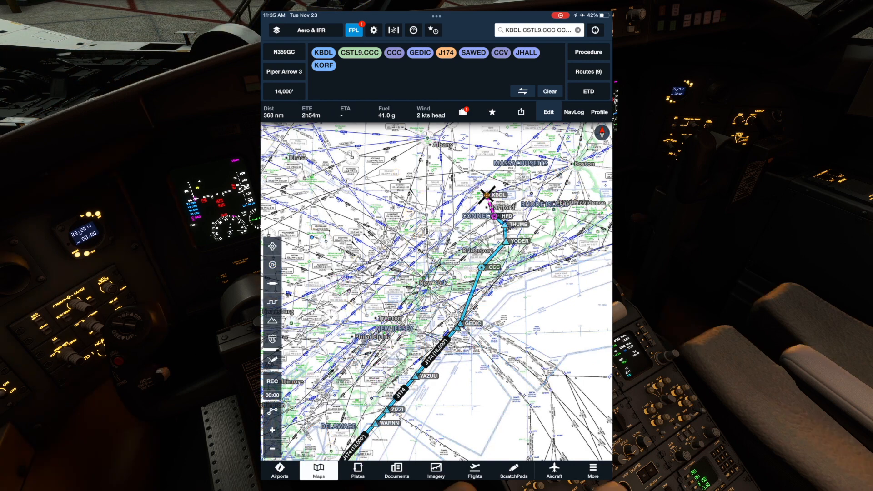
click(273, 283)
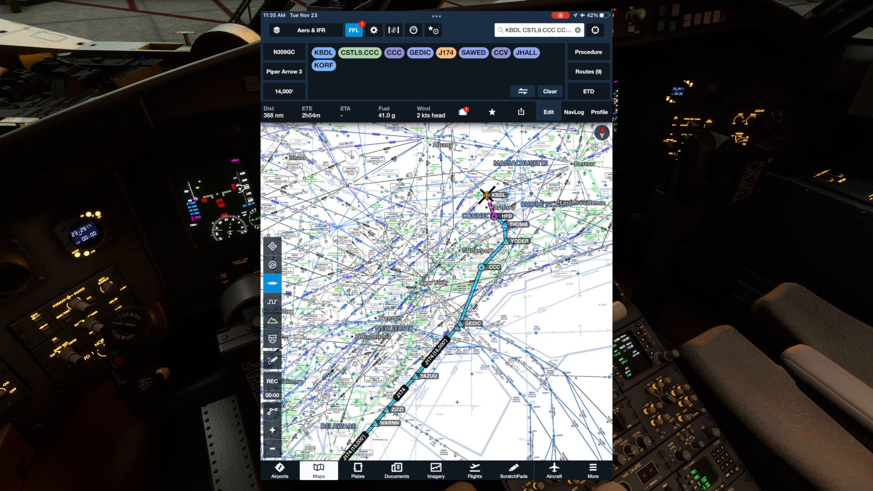
click(273, 283)
click(272, 302)
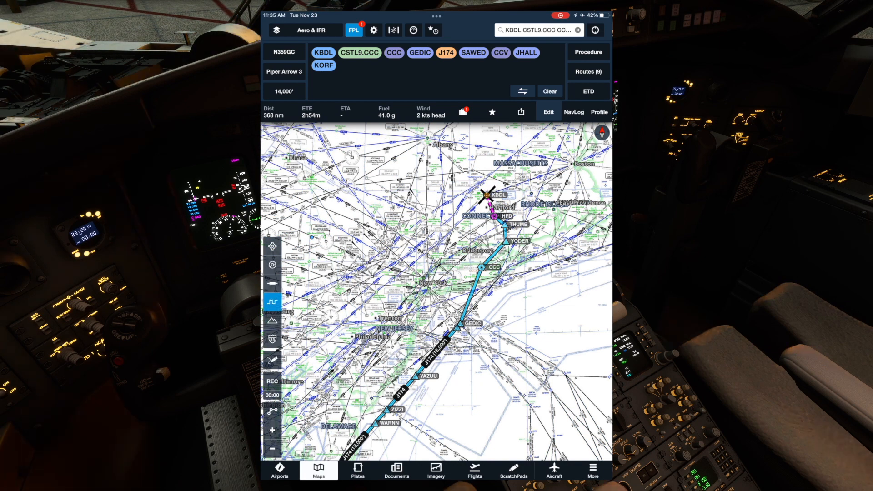
scroll(495, 248, up, 8)
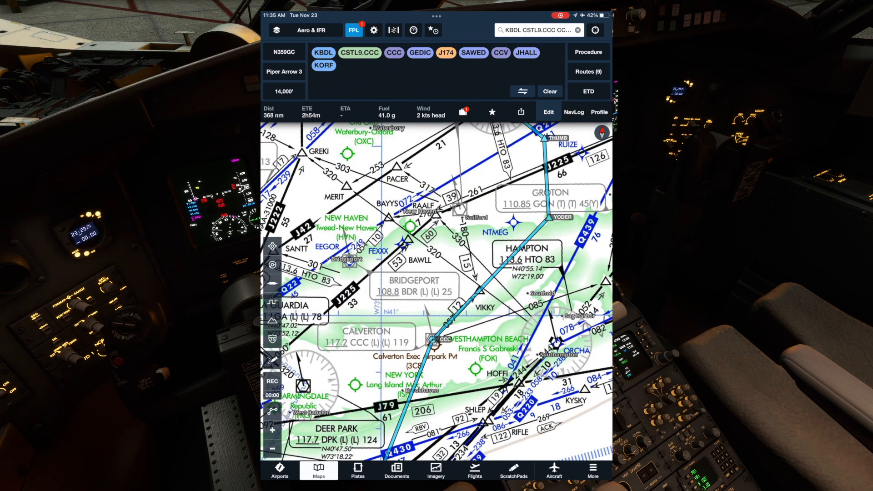
scroll(528, 300, down, 2)
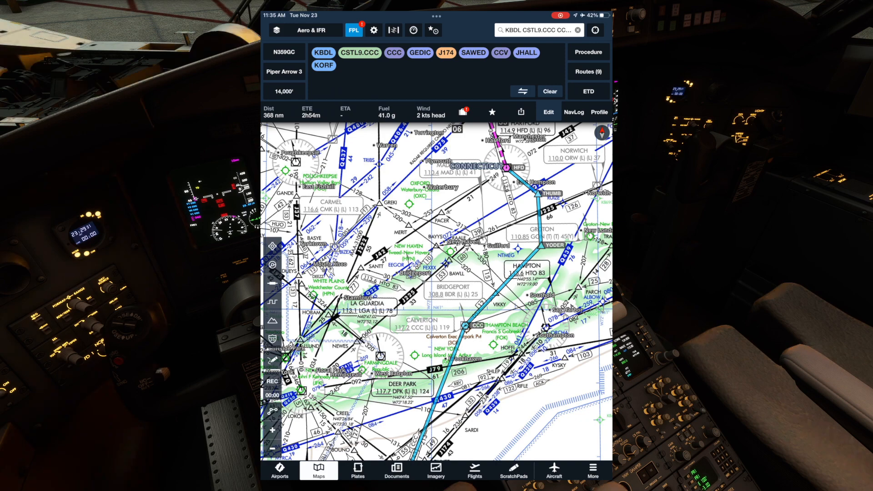
- Switch the map to the U.S. VFR sectional chart and examine the KBDL runways and taxiways on it up close
click(311, 30)
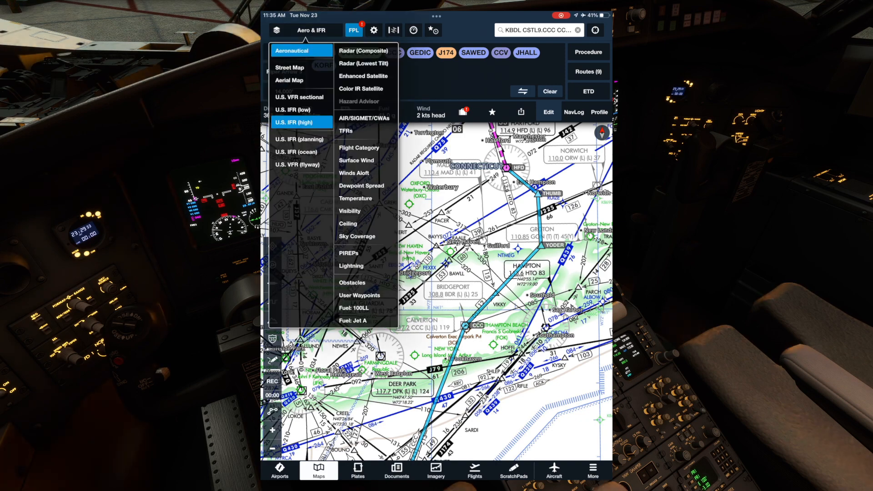
click(301, 96)
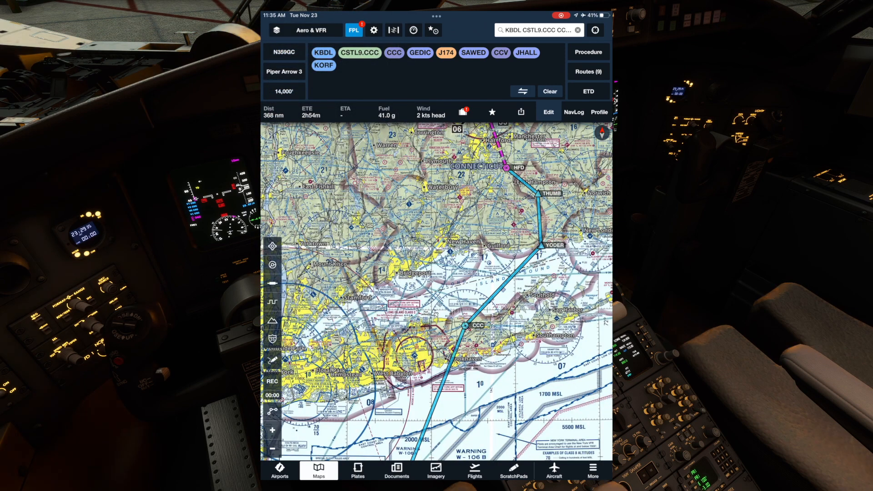
drag(446, 228, 414, 345)
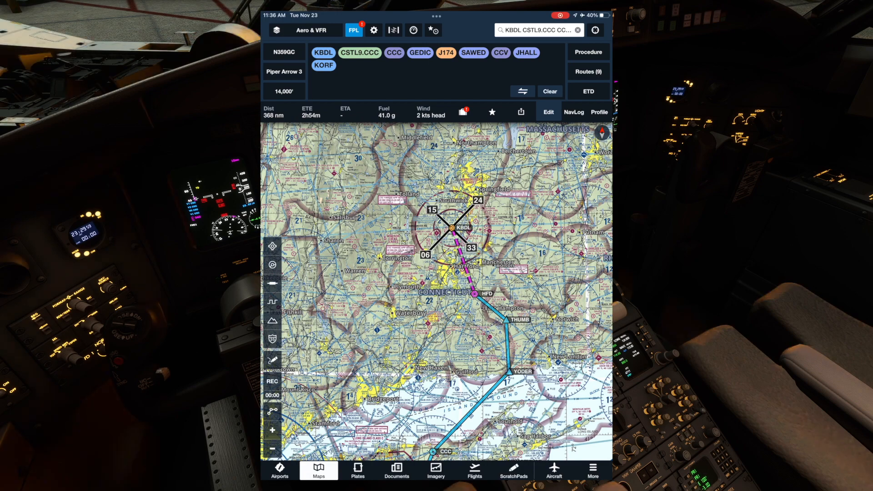
scroll(450, 228, up, 10)
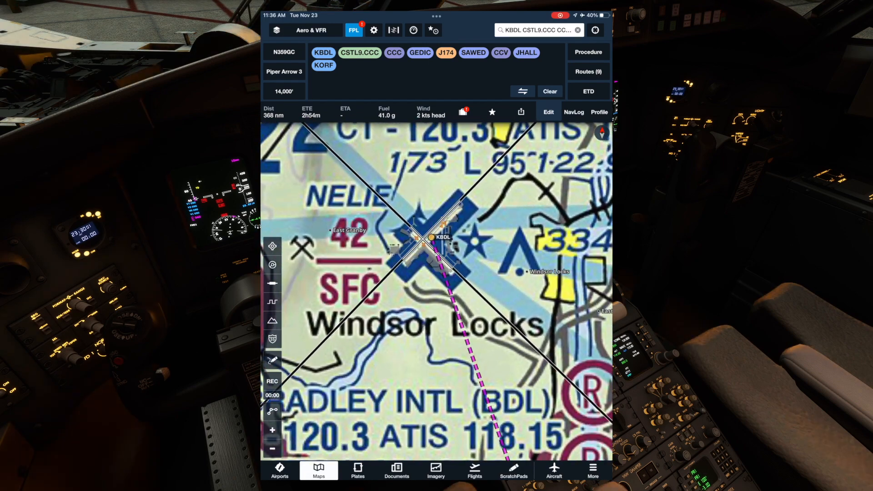
scroll(428, 234, up, 5)
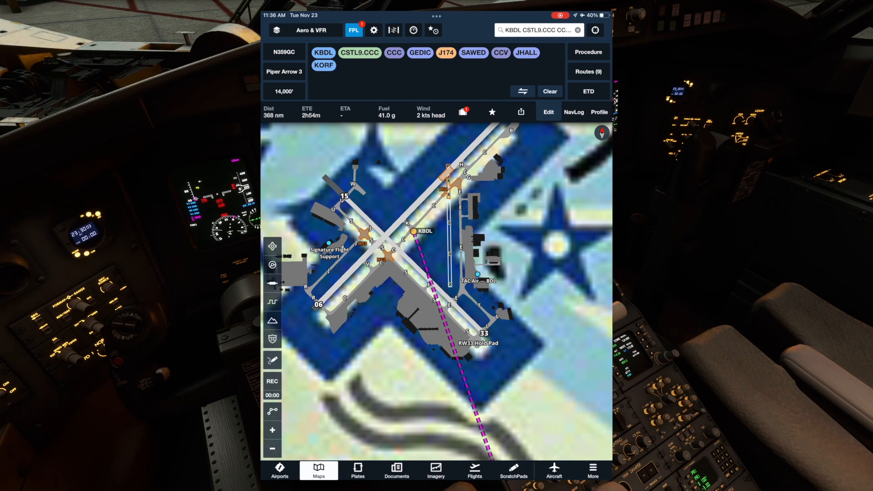
- Review the available map layers, and examine the VFR sectional from the KBDL airport surface out to the route through CCC
click(305, 30)
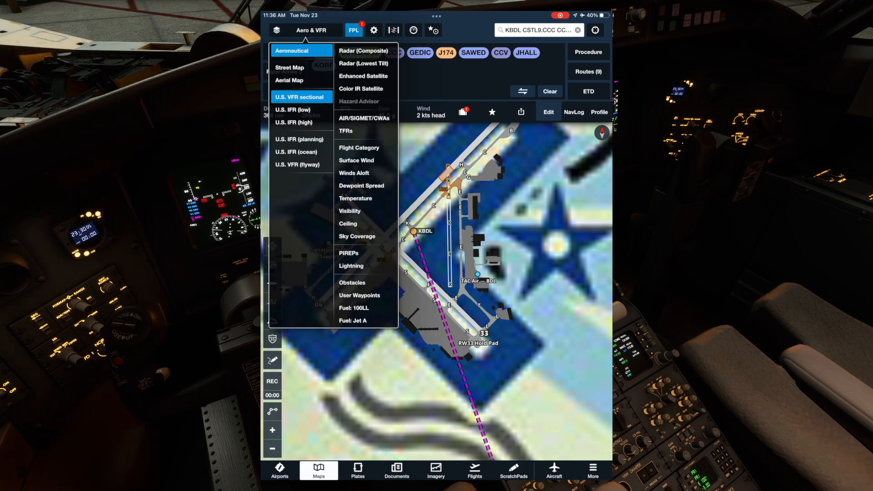
click(311, 30)
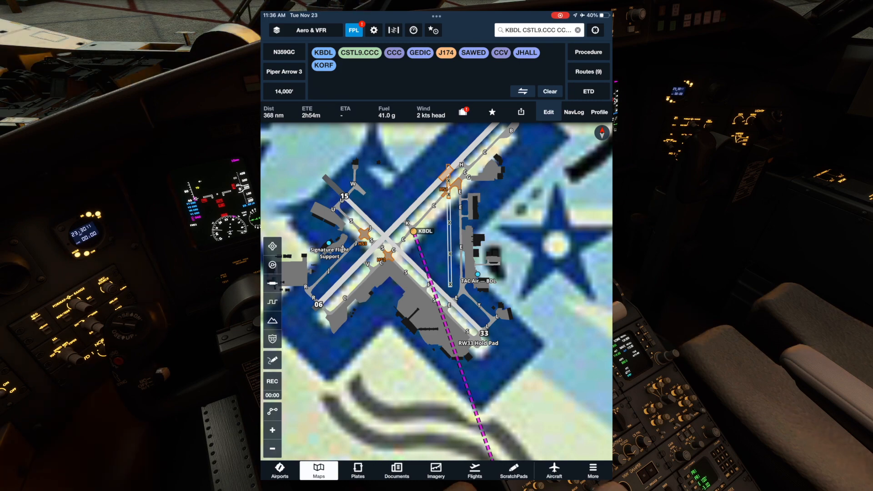
scroll(437, 291, down, 3)
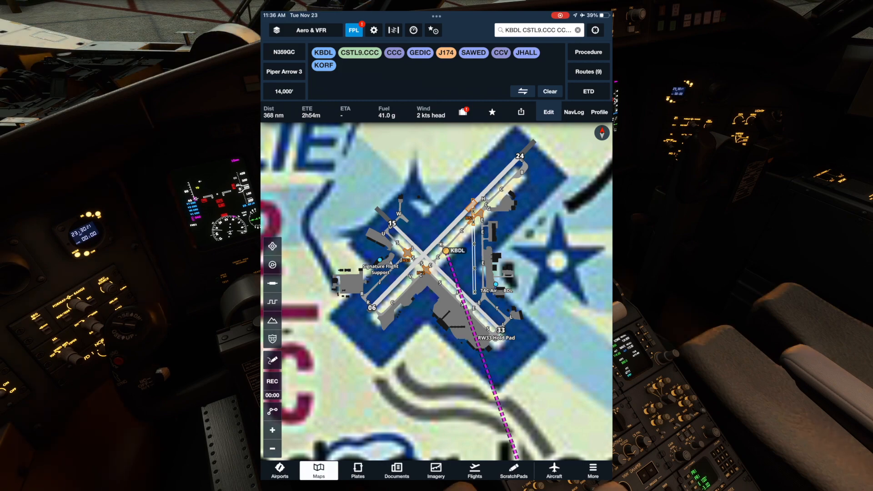
scroll(520, 288, down, 3)
scroll(436, 291, down, 10)
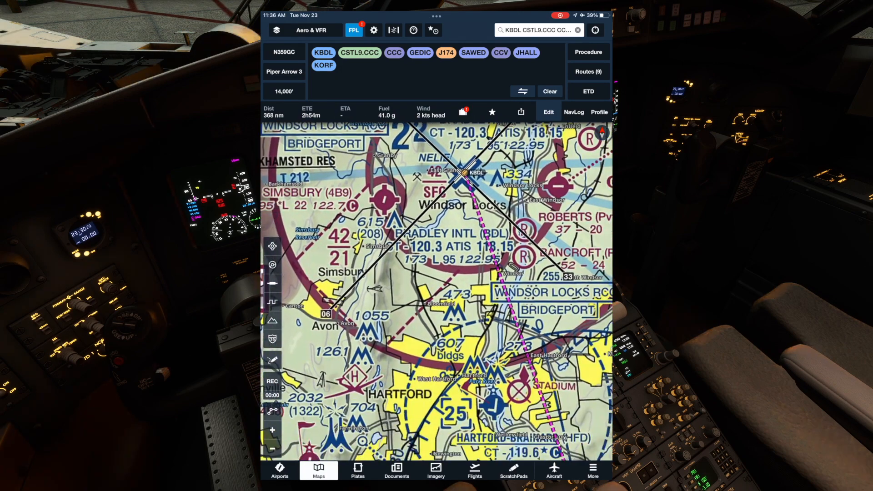
scroll(436, 291, down, 10)
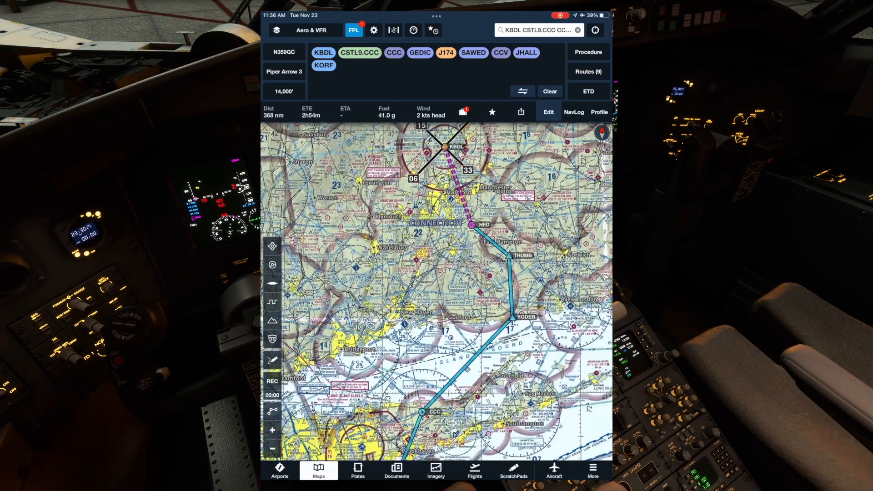
scroll(436, 291, down, 5)
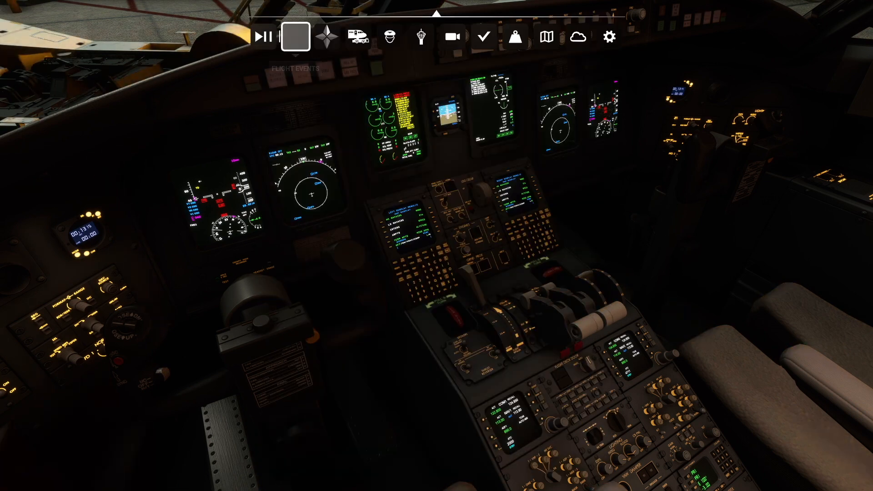
- In the flight simulator, open the Flight Events map and set its base layer to US VFR
click(296, 37)
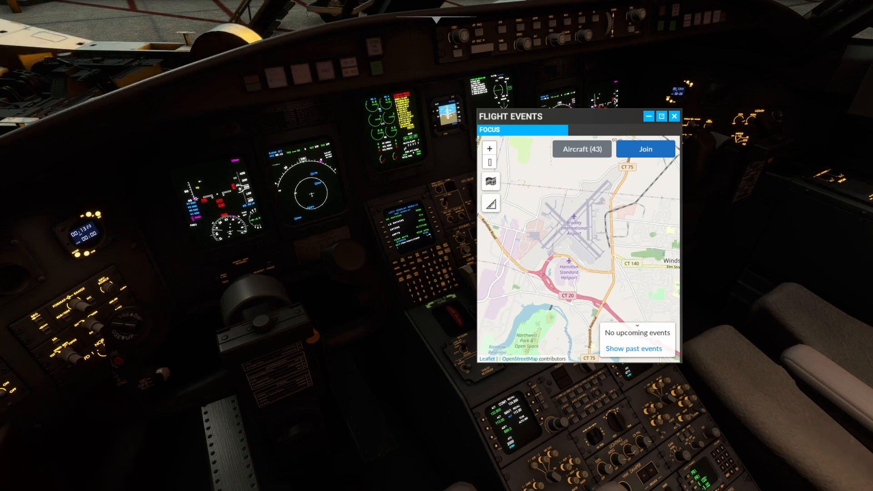
click(491, 181)
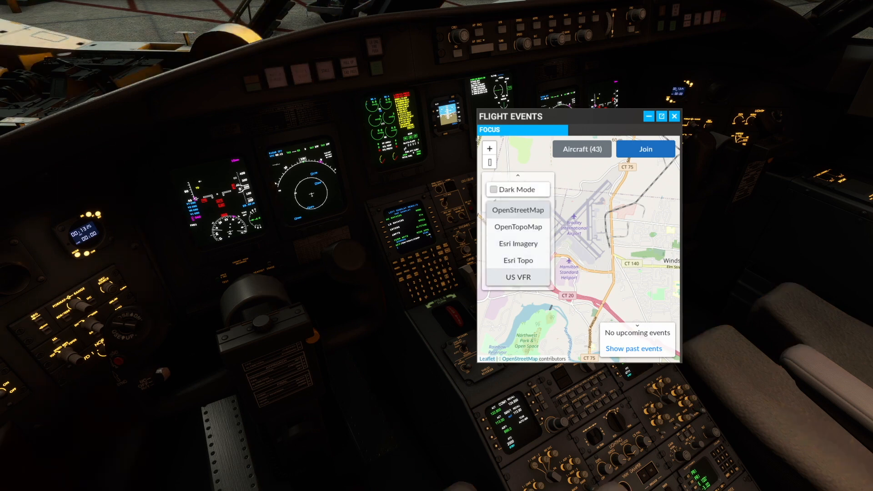
click(518, 277)
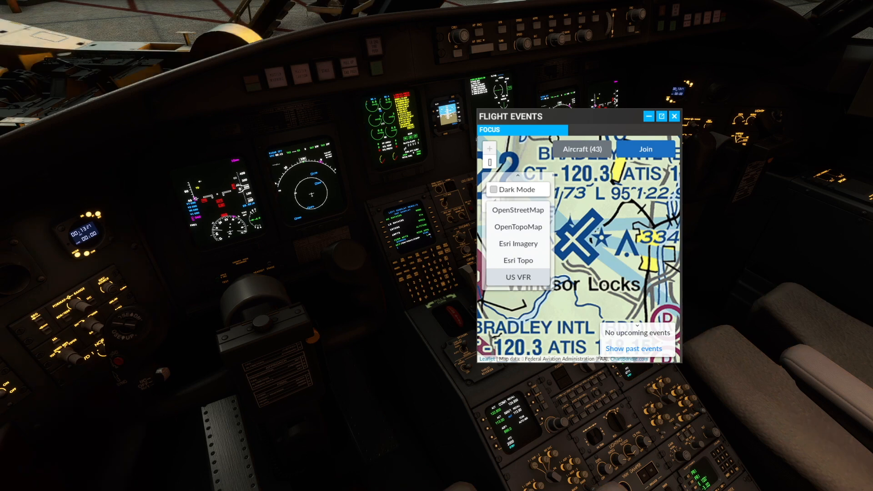
click(518, 176)
- Examine the US VFR chart from Bradley International down the coast past Long Island to New Jersey, and close the Flight Events map
scroll(580, 207, down, 1)
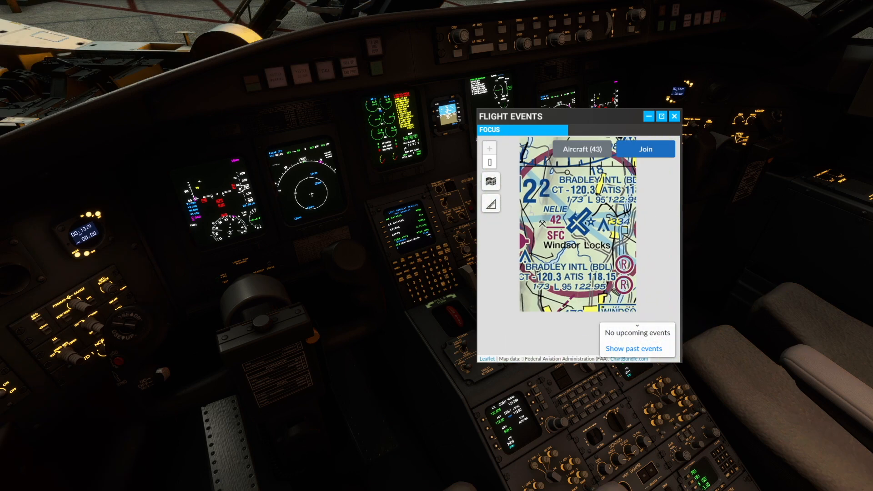
scroll(587, 211, down, 1)
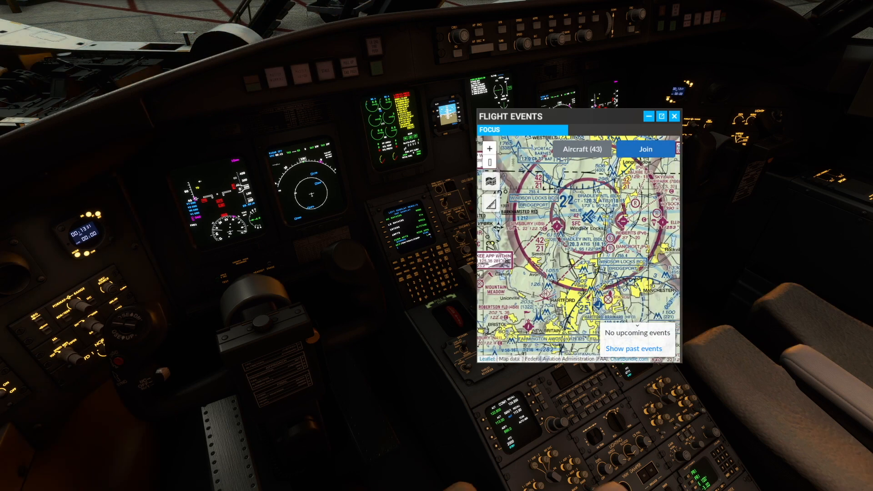
scroll(587, 227, down, 1)
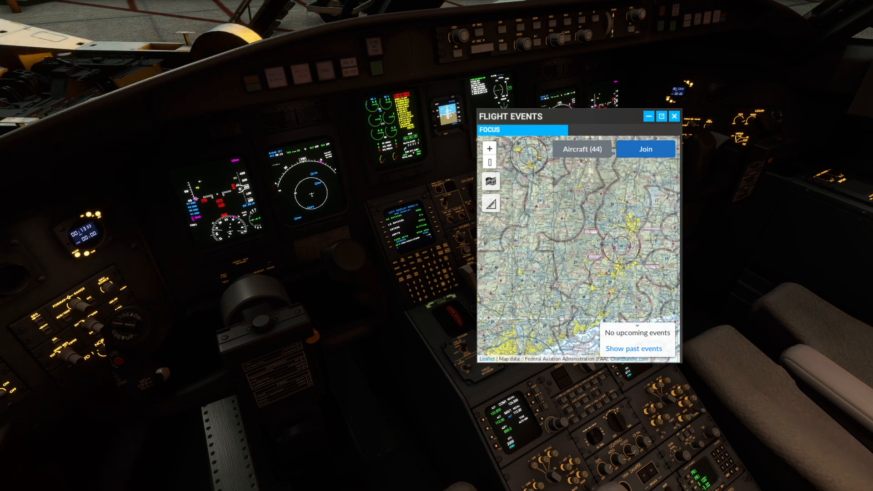
scroll(587, 228, down, 1)
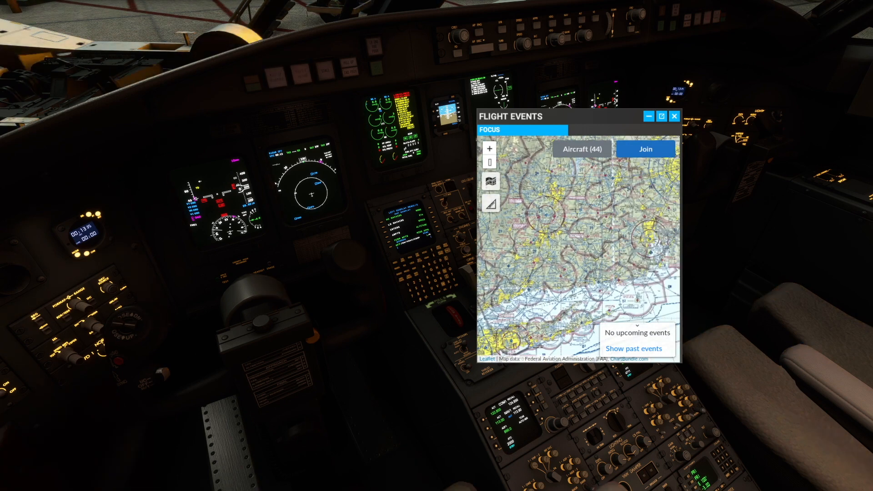
scroll(627, 252, down, 1)
drag(627, 252, 627, 200)
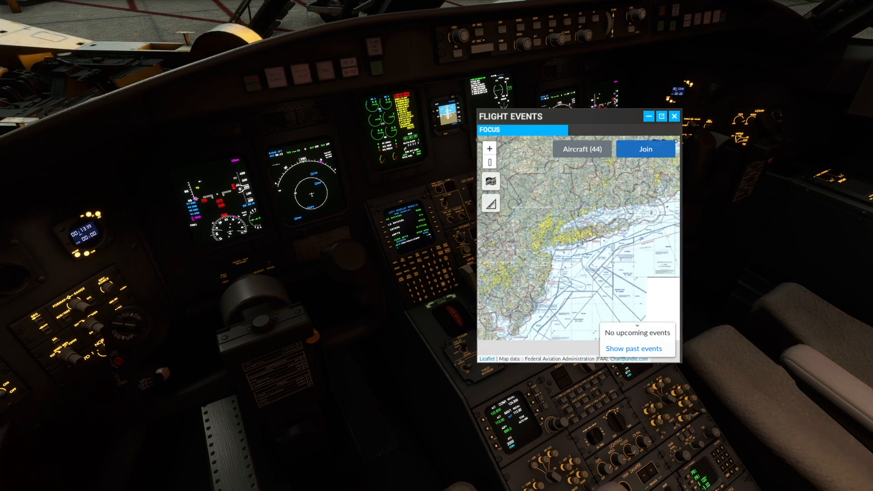
drag(537, 273, 620, 225)
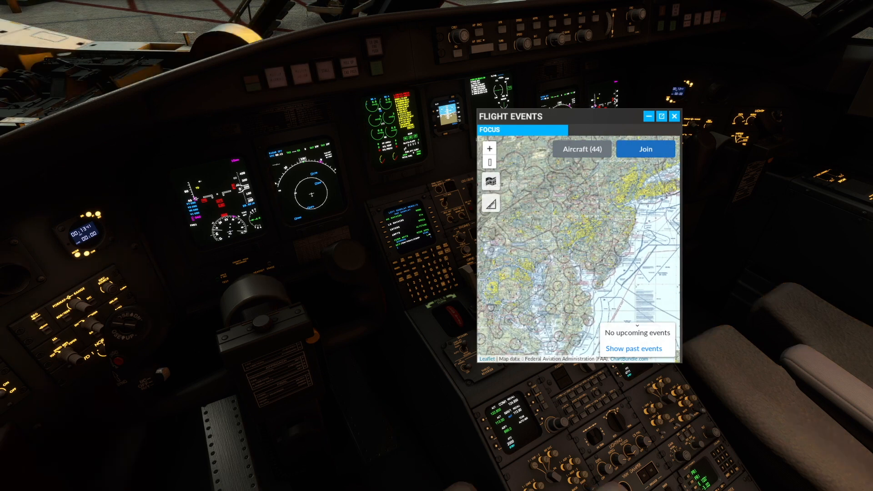
scroll(610, 227, up, 1)
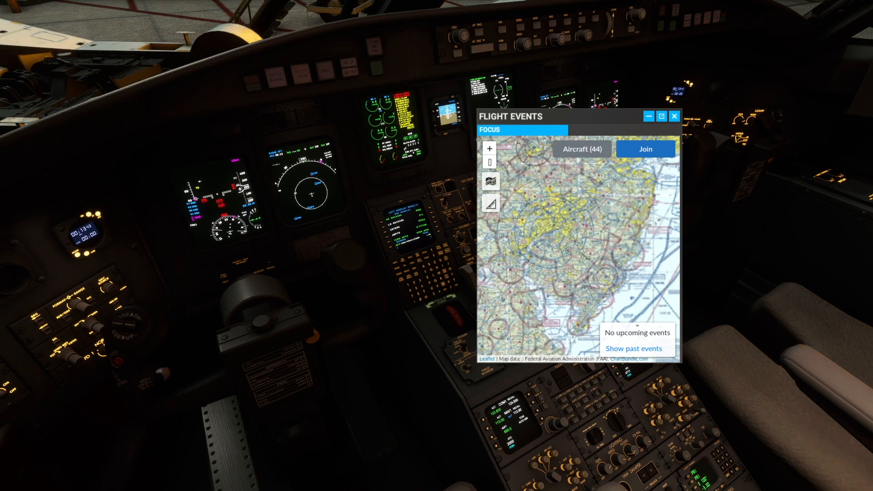
scroll(633, 202, up, 1)
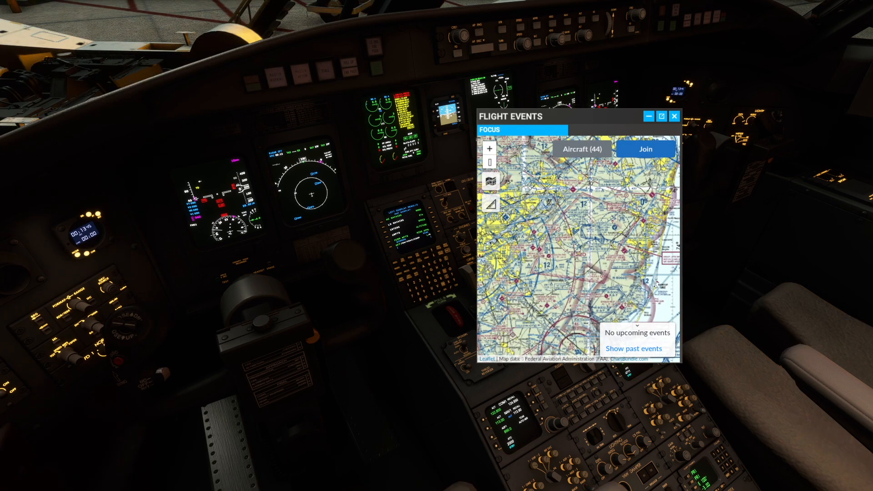
click(674, 116)
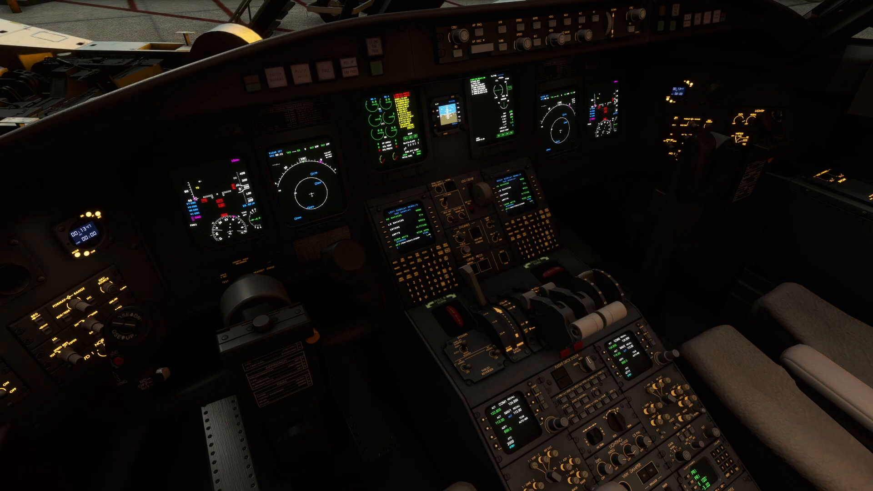